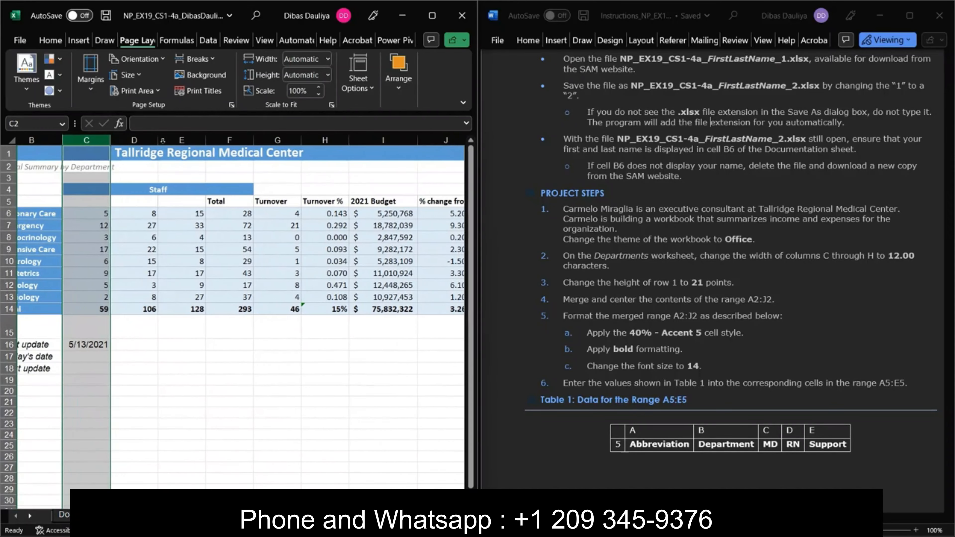
shift+click(330, 137)
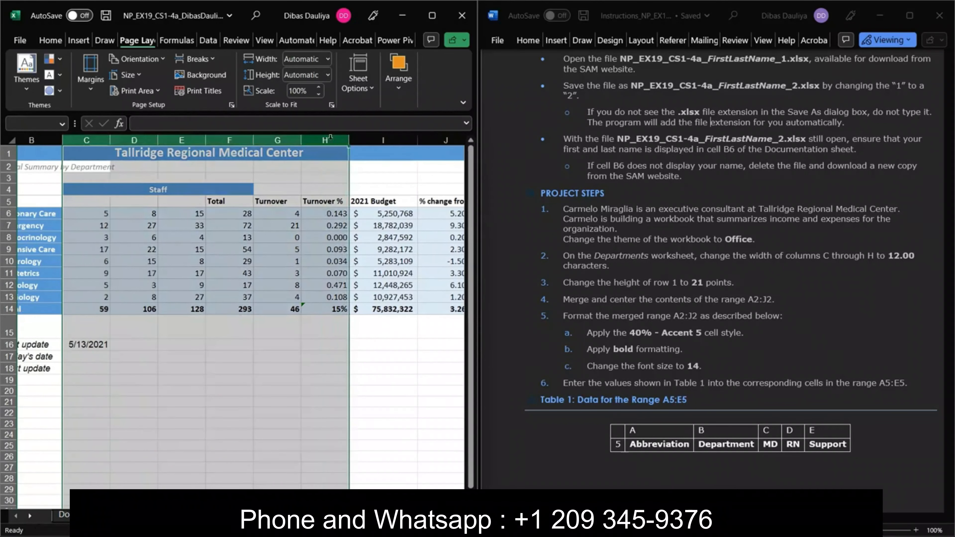
click(83, 140)
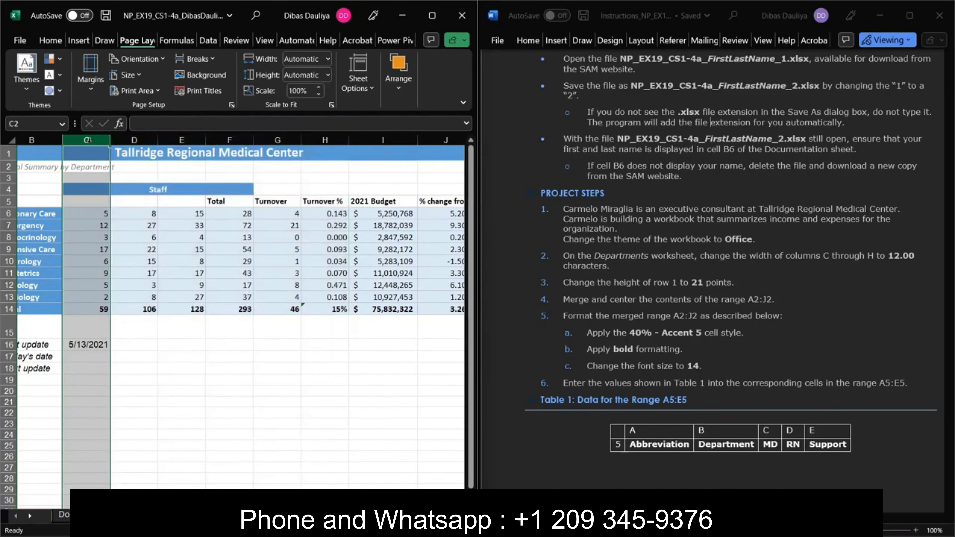
drag(87, 141, 319, 140)
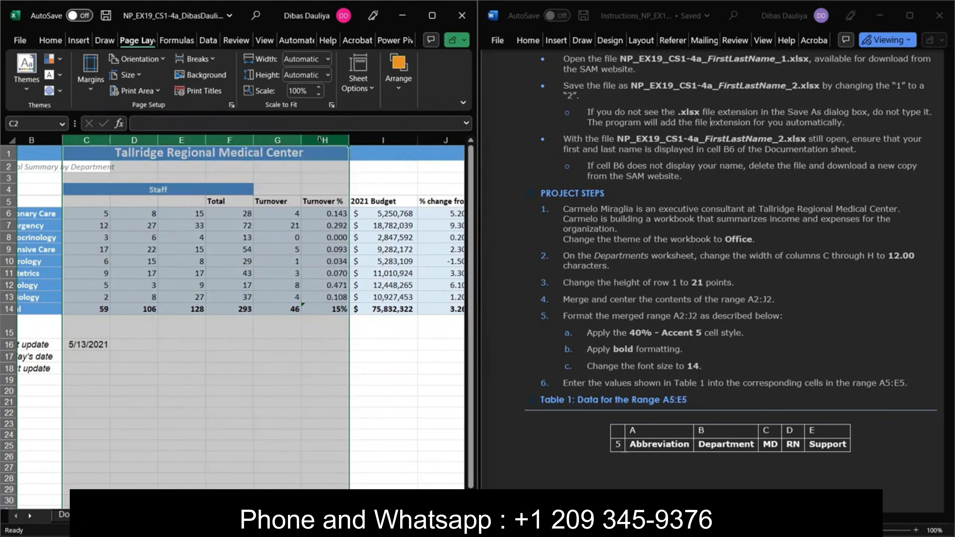
right_click(307, 152)
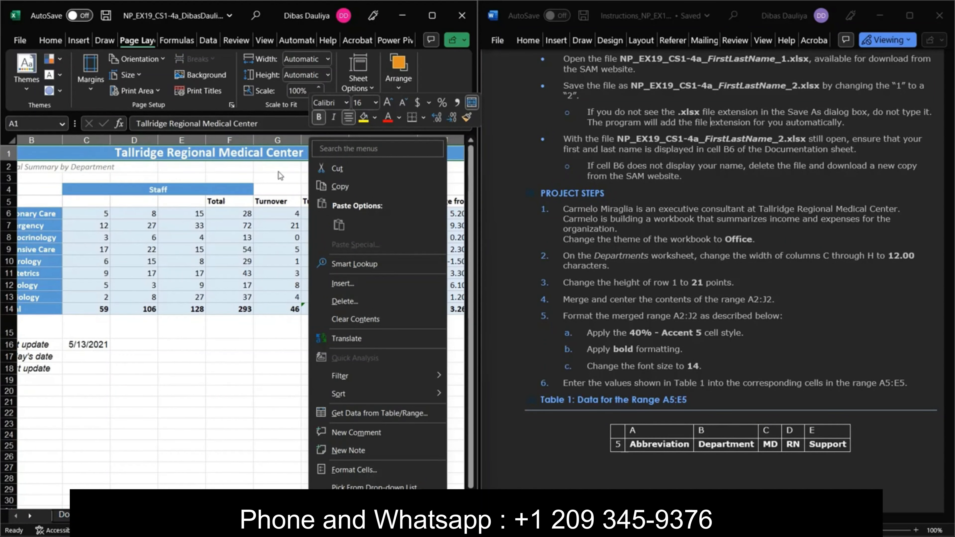
click(148, 193)
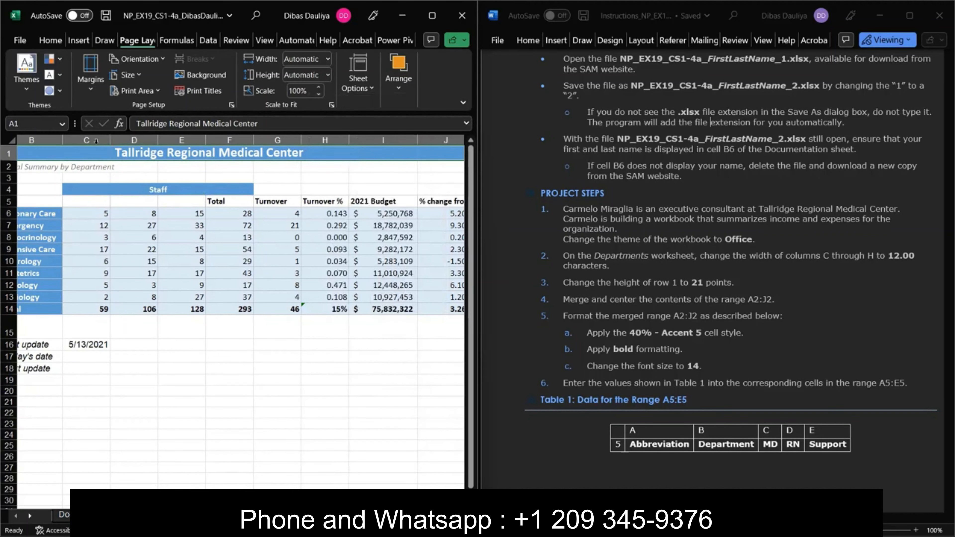
Set the width of columns C through H to 12 characters
drag(96, 141, 332, 138)
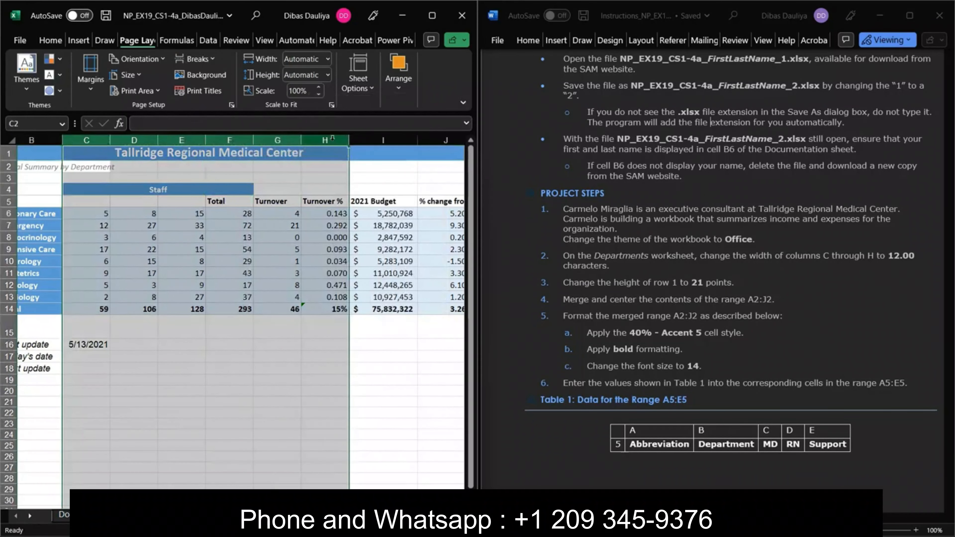
right_click(316, 140)
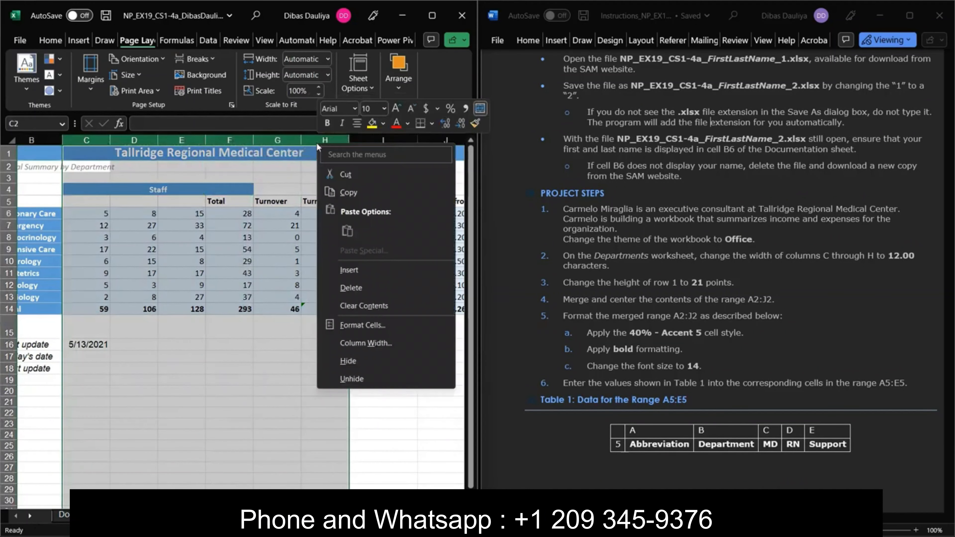
click(368, 344)
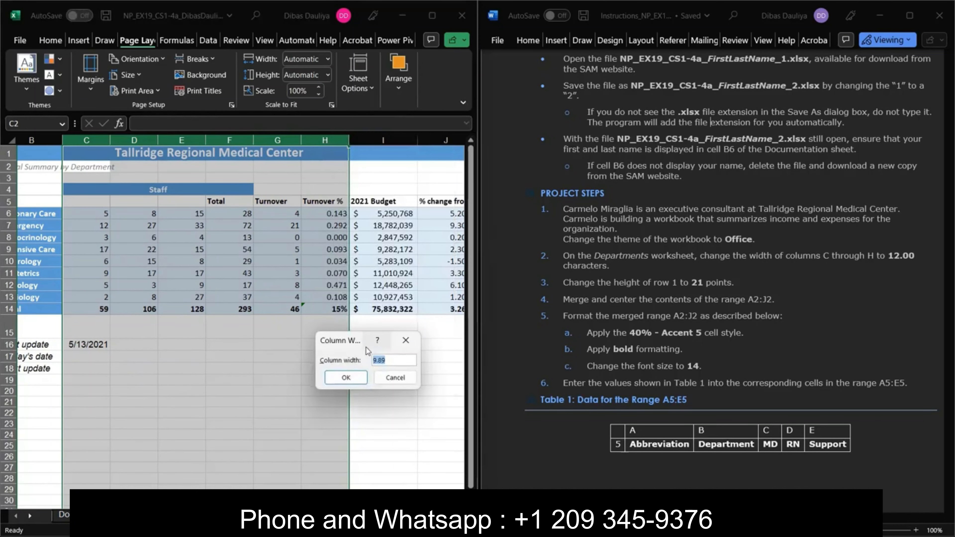
text(12)
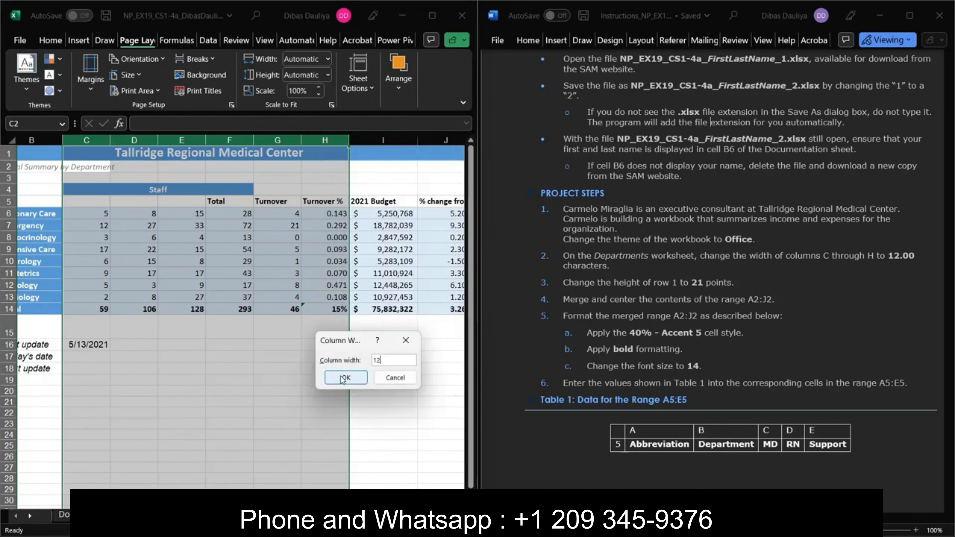
click(349, 380)
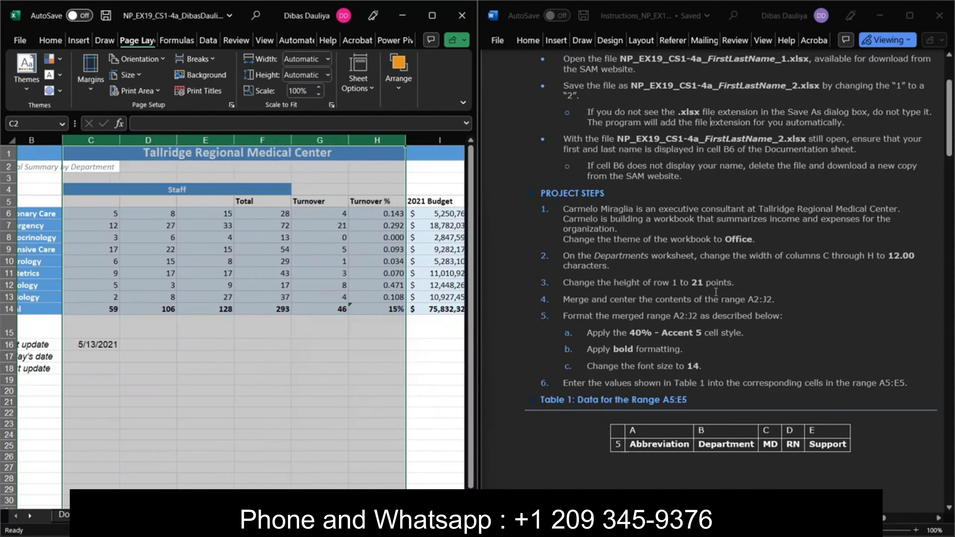
click(432, 345)
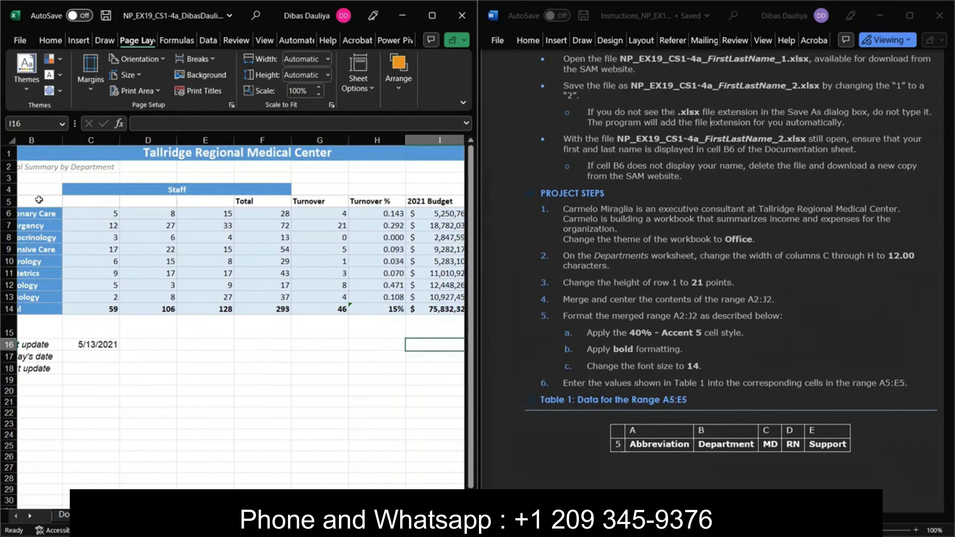
Set the height of row 1 to 21 points
scroll(22, 205, left, 2)
click(14, 156)
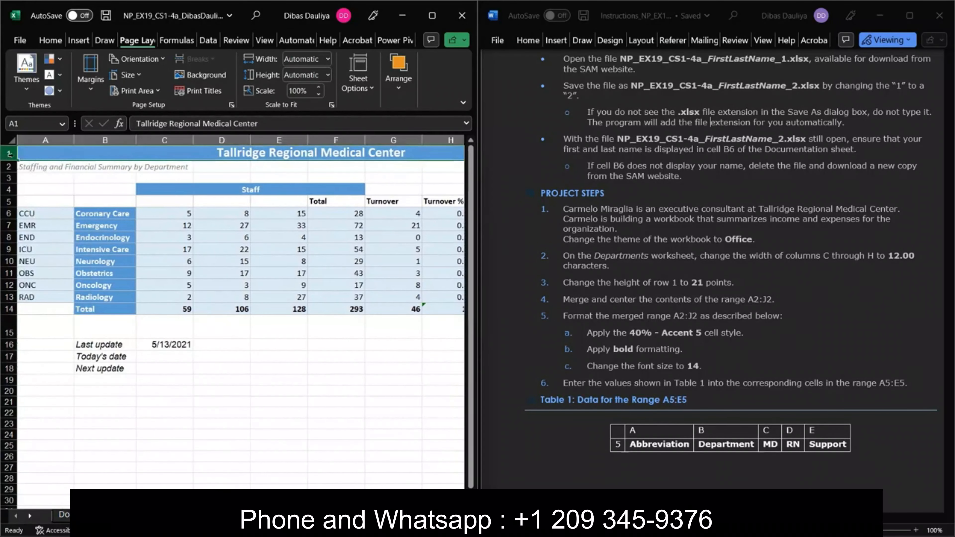
right_click(14, 157)
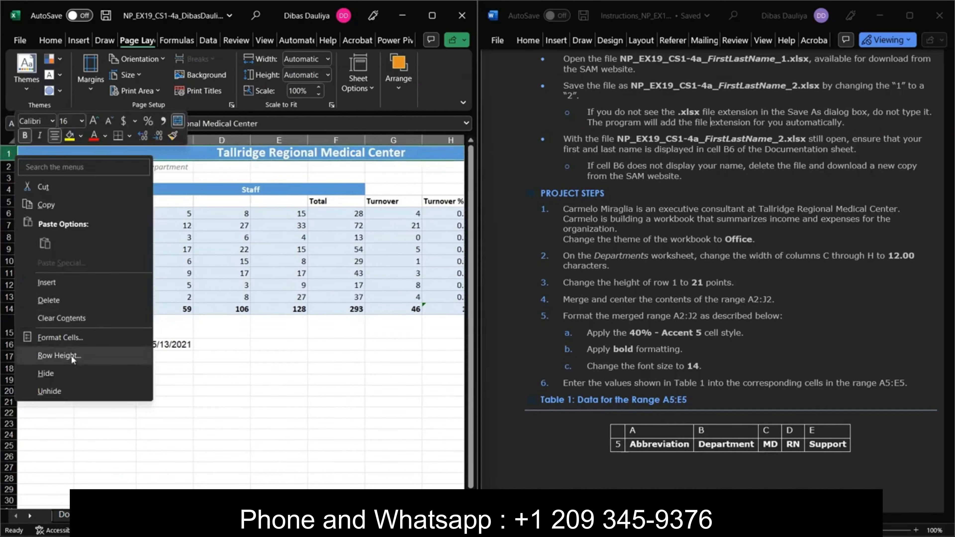
click(60, 356)
text(21)
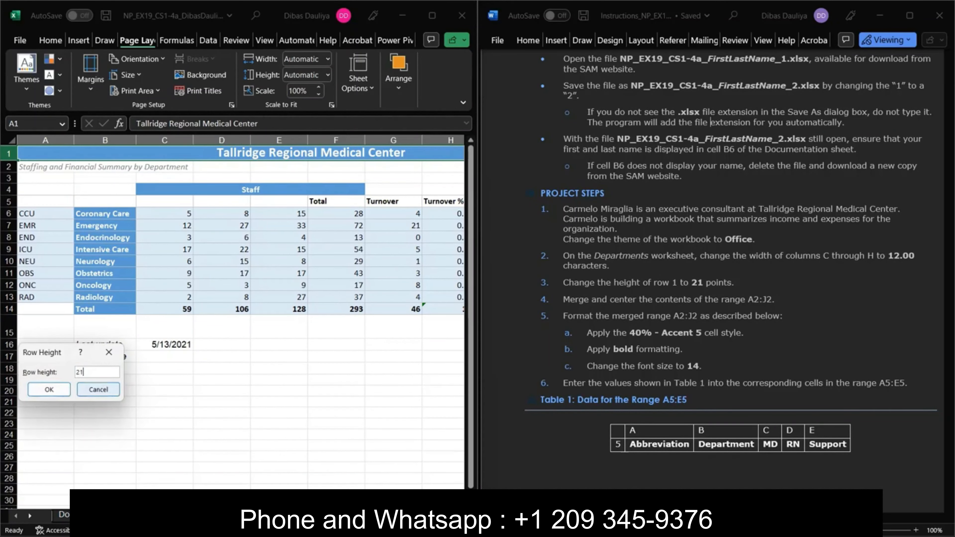
click(44, 388)
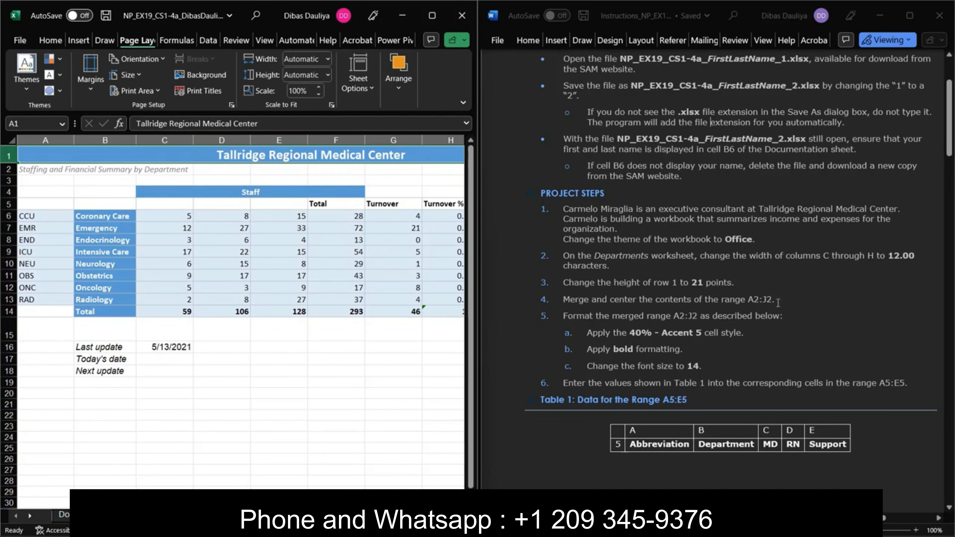
Merge and center the subtitle across the range A2:J2
click(42, 169)
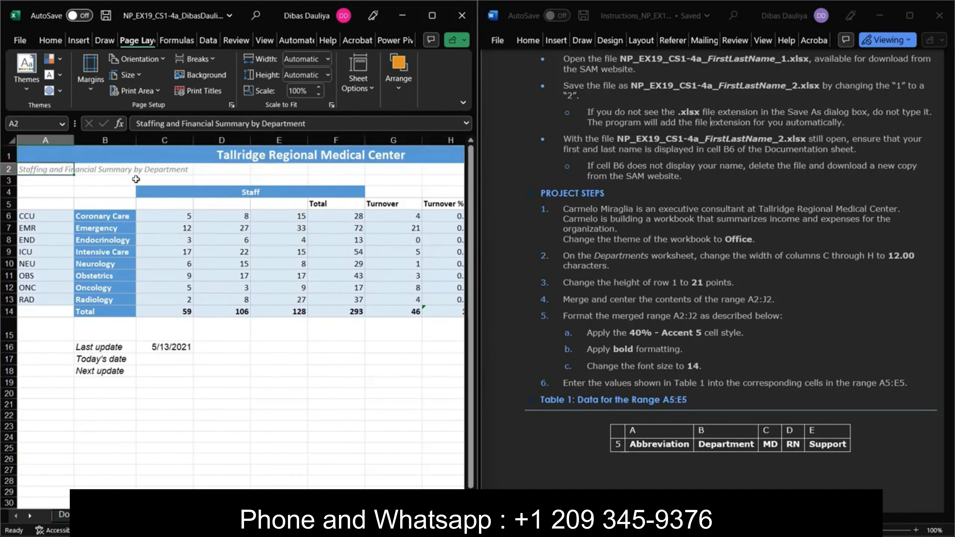
scroll(276, 195, right, 5)
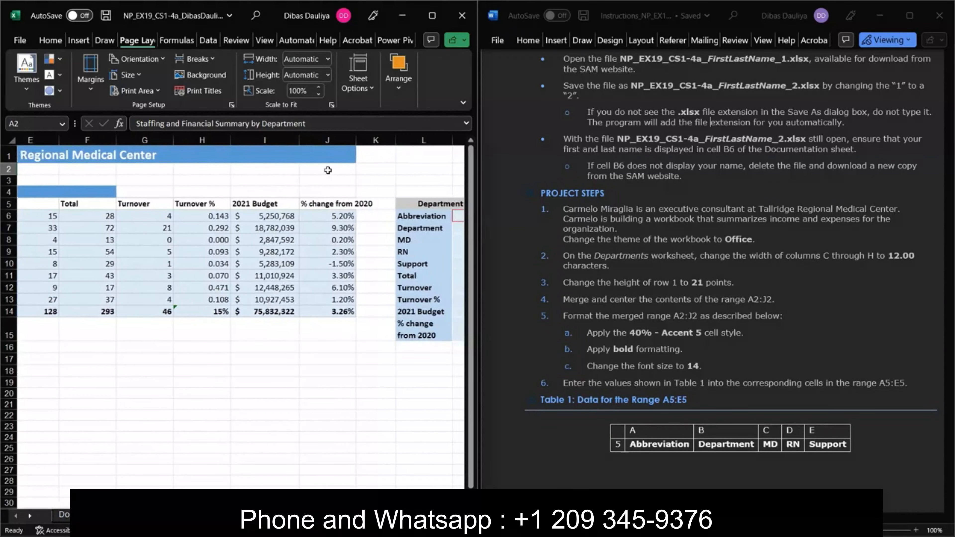
shift+click(328, 173)
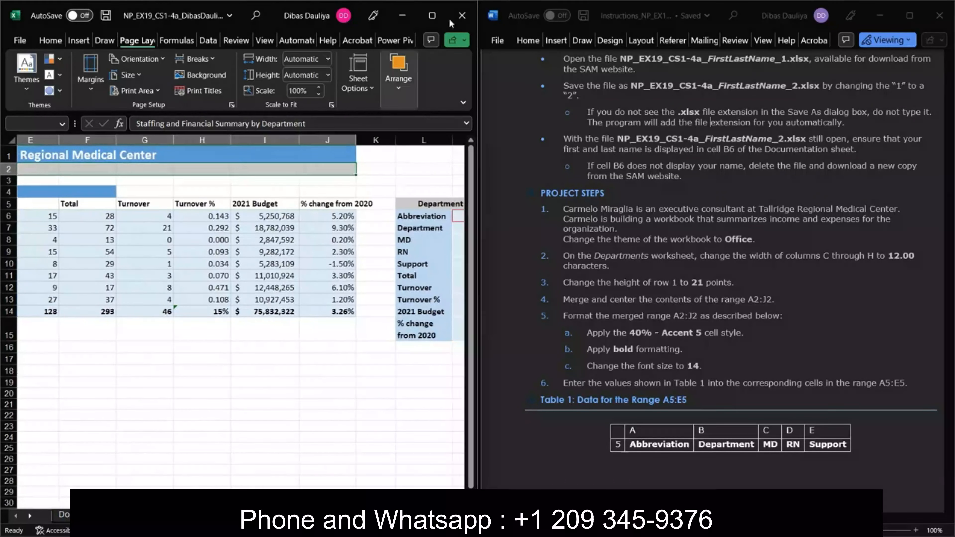
click(432, 16)
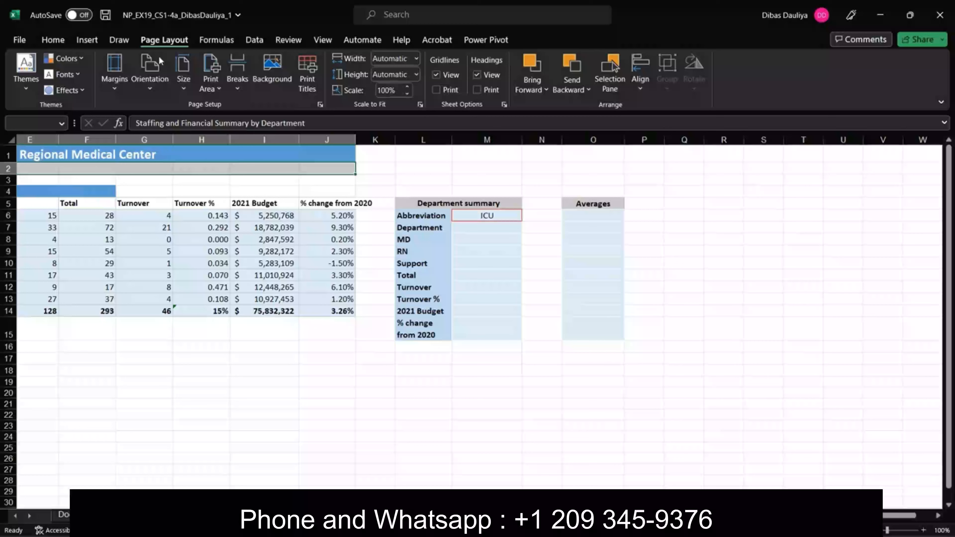
click(57, 44)
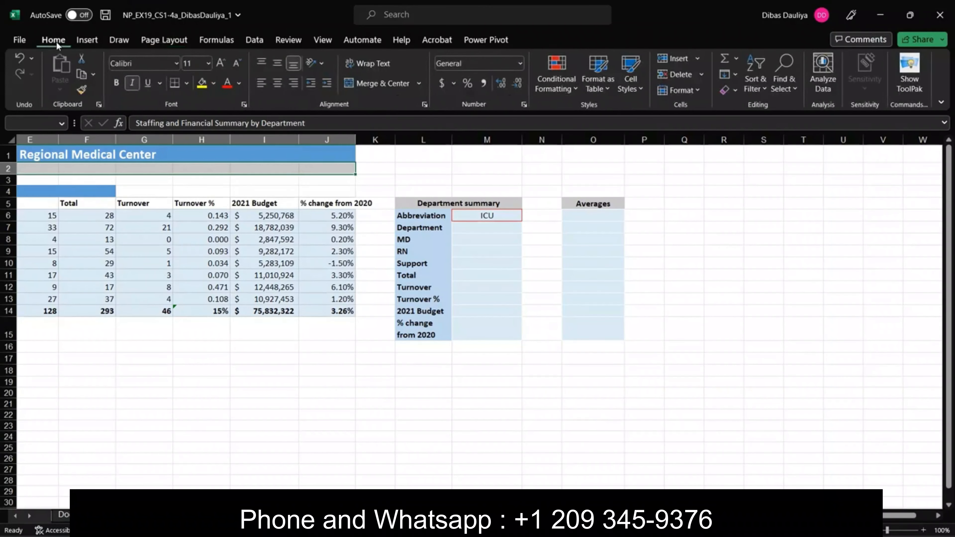
click(377, 84)
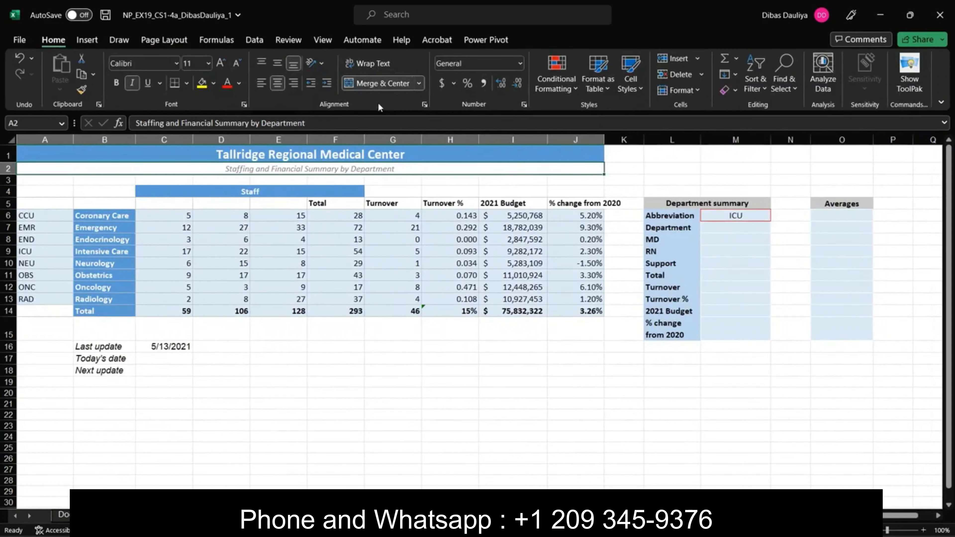
click(316, 382)
Apply the 40% - Accent5 cell style to the merged range A2:J2
key(super+Down)
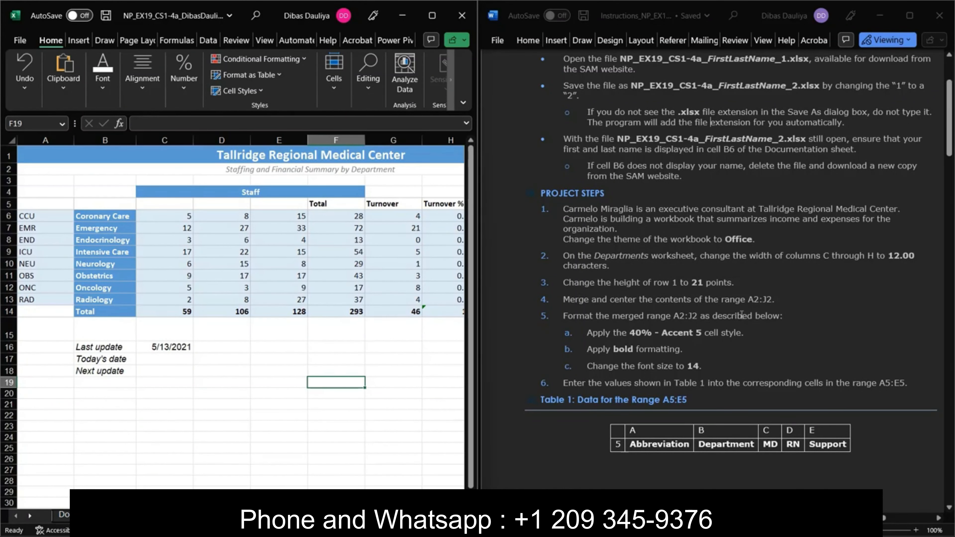
scroll(741, 316, down, 1)
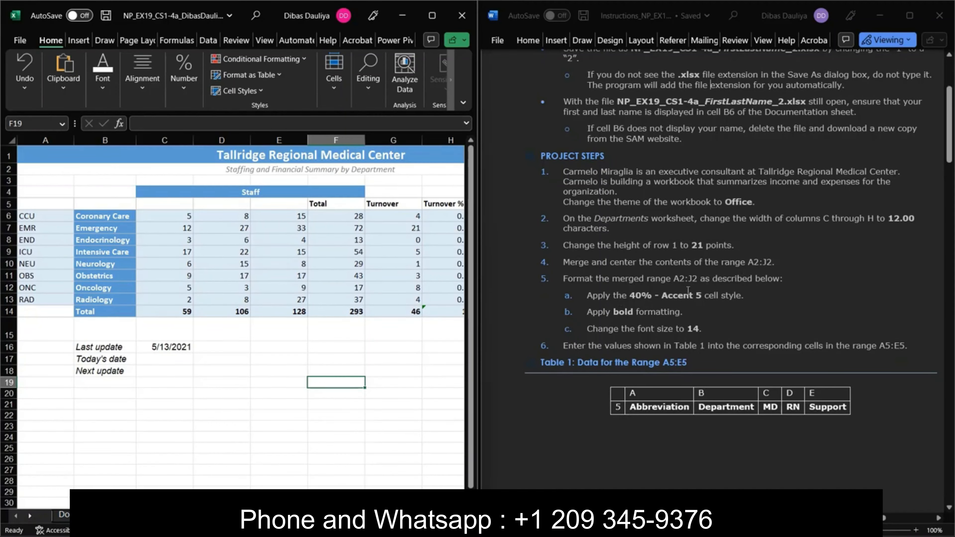
click(433, 18)
click(100, 171)
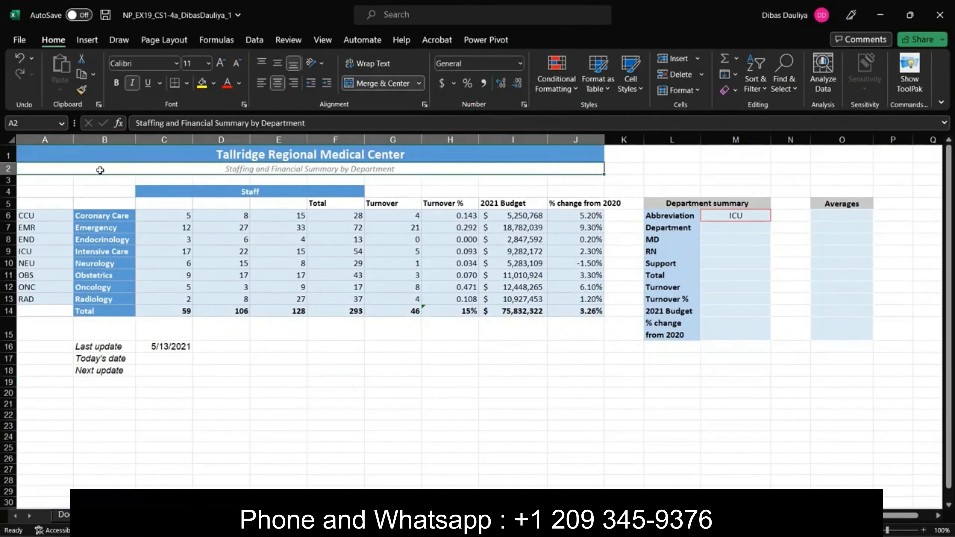
click(634, 90)
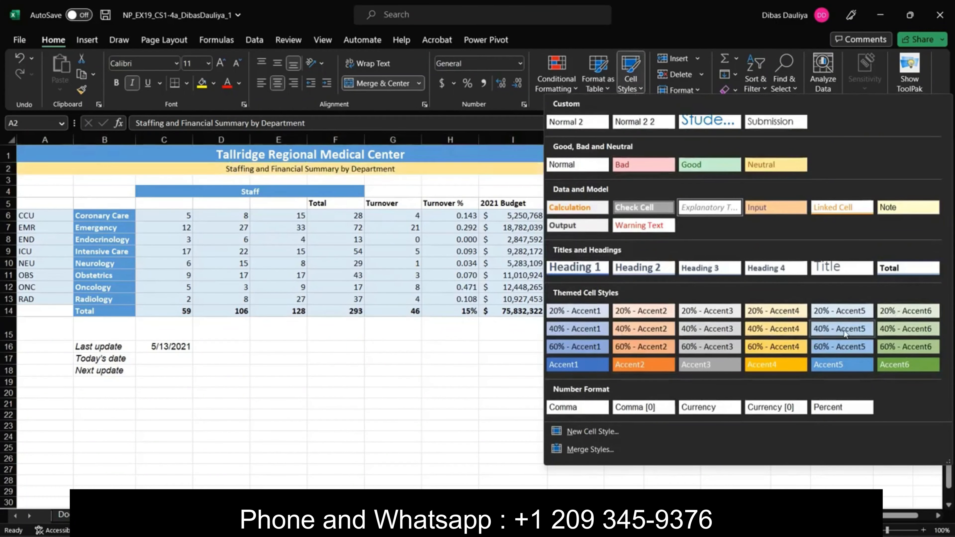
click(850, 330)
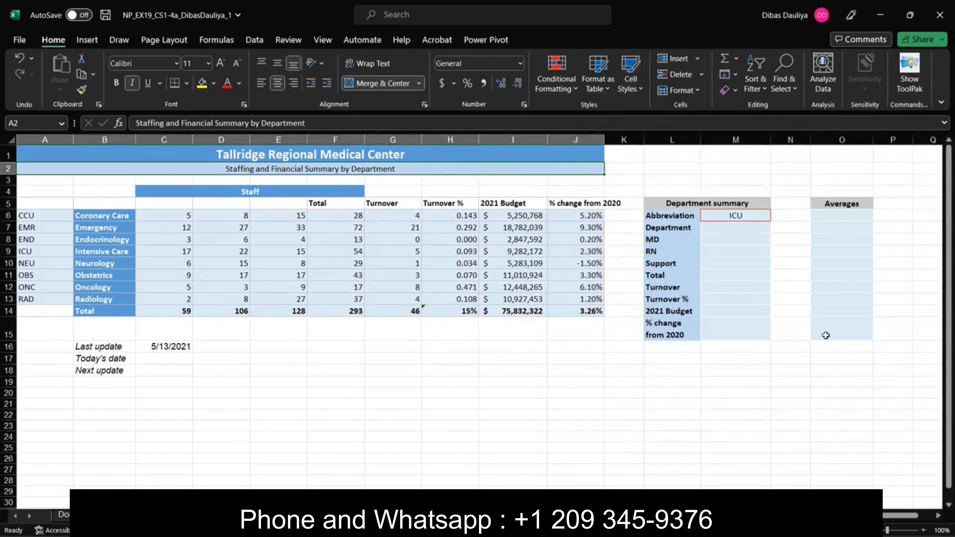
click(607, 393)
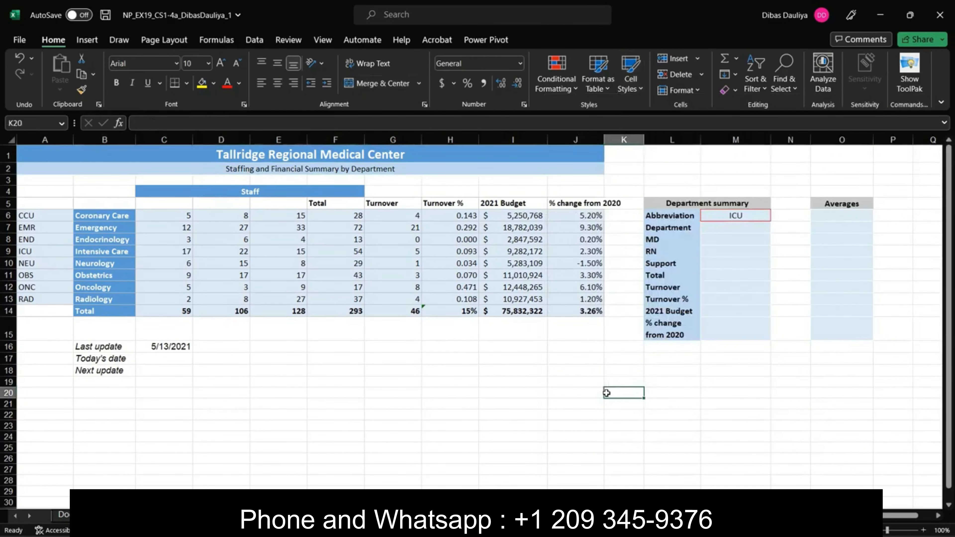
Apply bold formatting to the subtitle in the merged range A2:J2
key(super+Left)
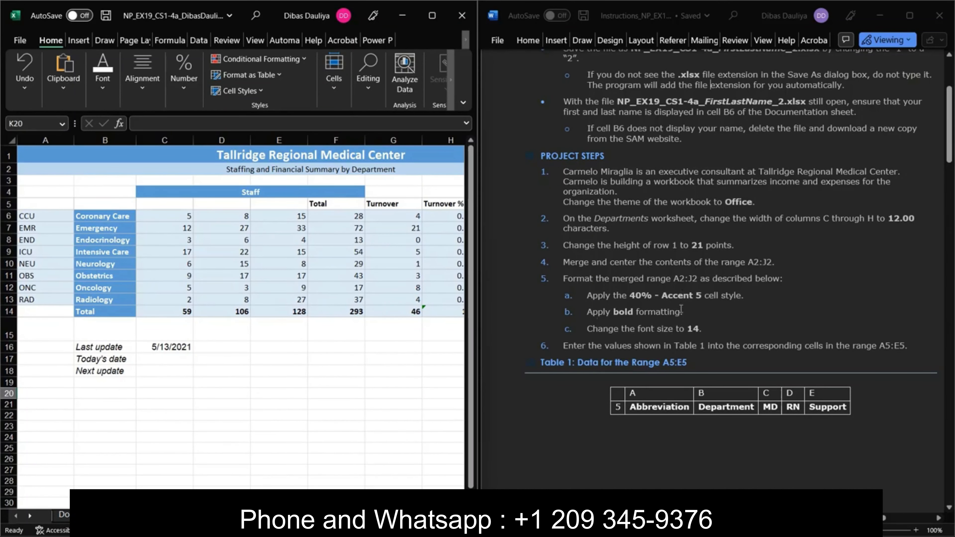
click(245, 172)
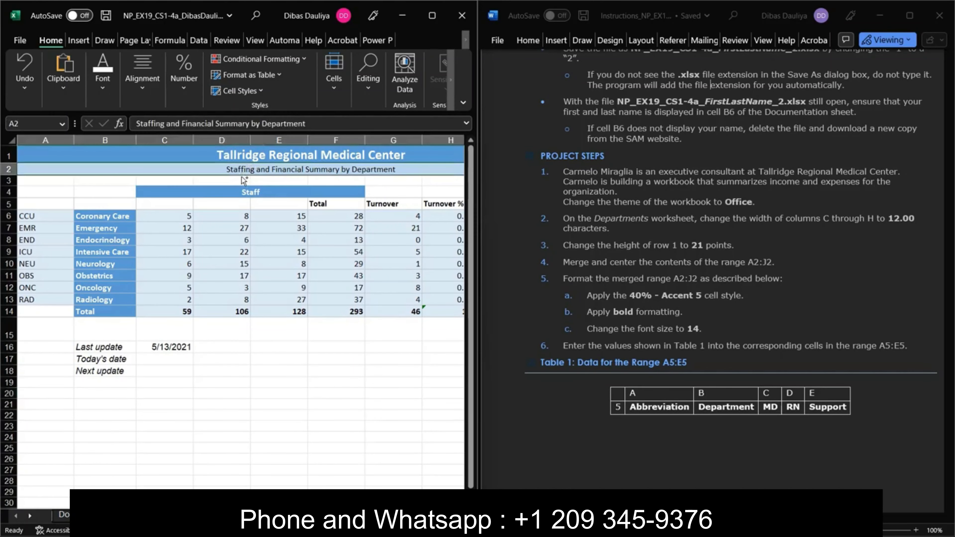
click(432, 15)
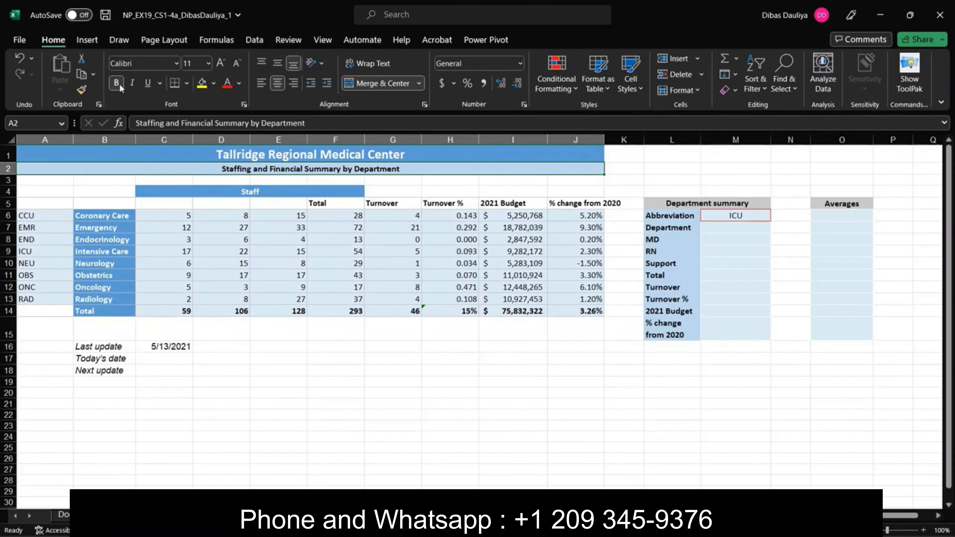
Set the font size of the merged subtitle in A2:J2 to 14
key(super+Left)
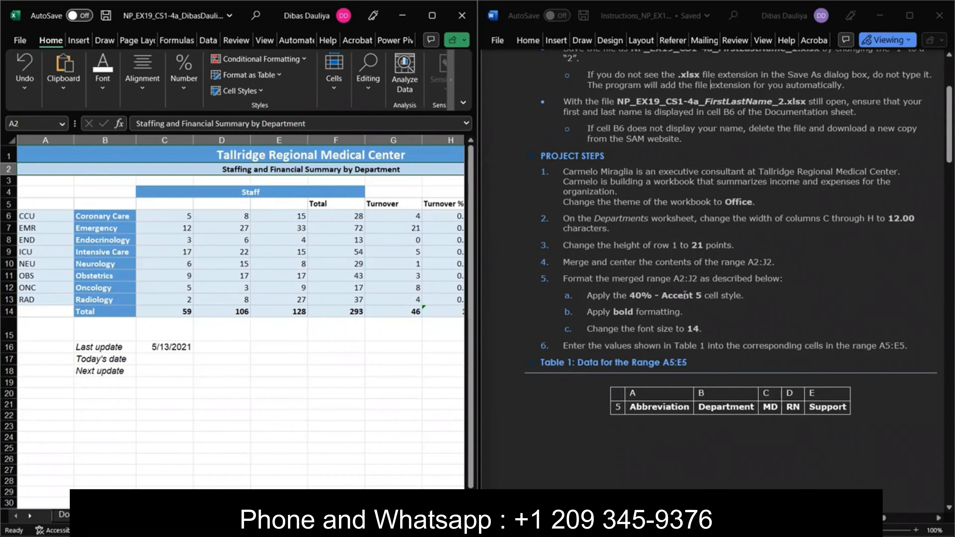
click(432, 15)
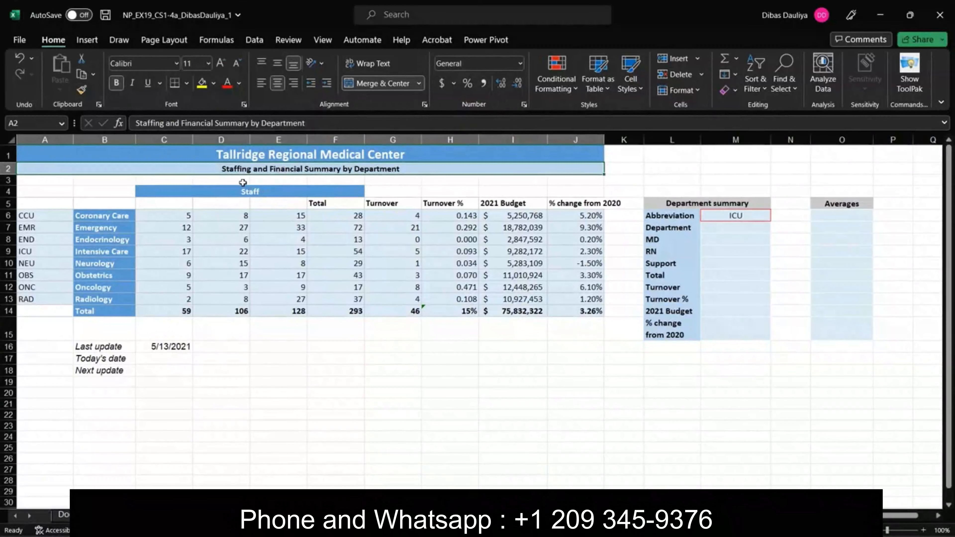
click(189, 67)
text(14)
key(Return)
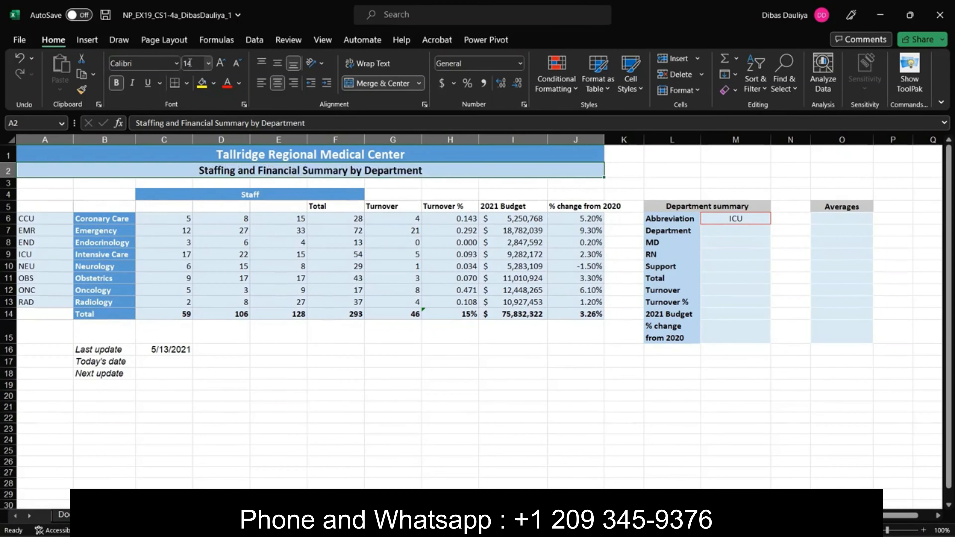
click(316, 425)
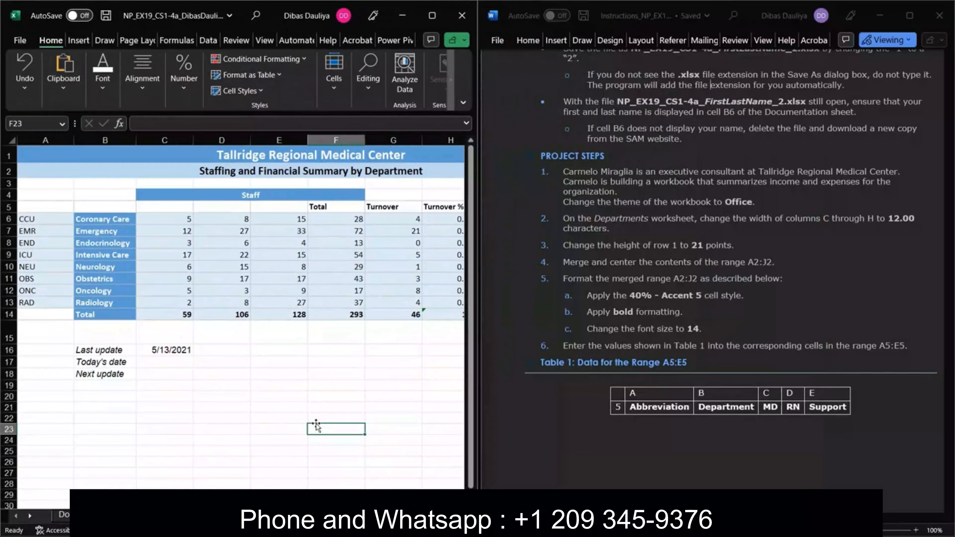
scroll(619, 332, down, 3)
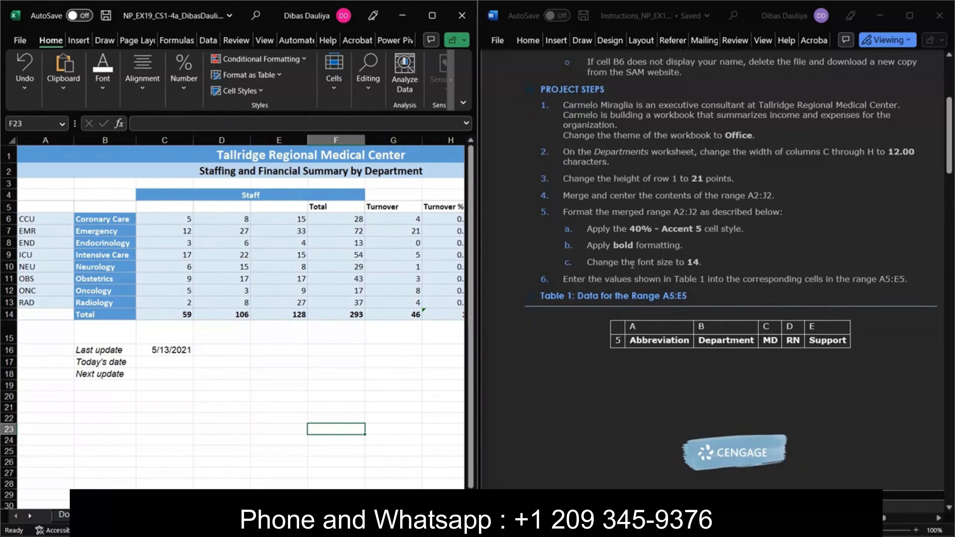
Copy the headings Abbreviation, Department, MD, RN and Support from Table 1 of the instructions into the range A5:E5
scroll(676, 281, down, 5)
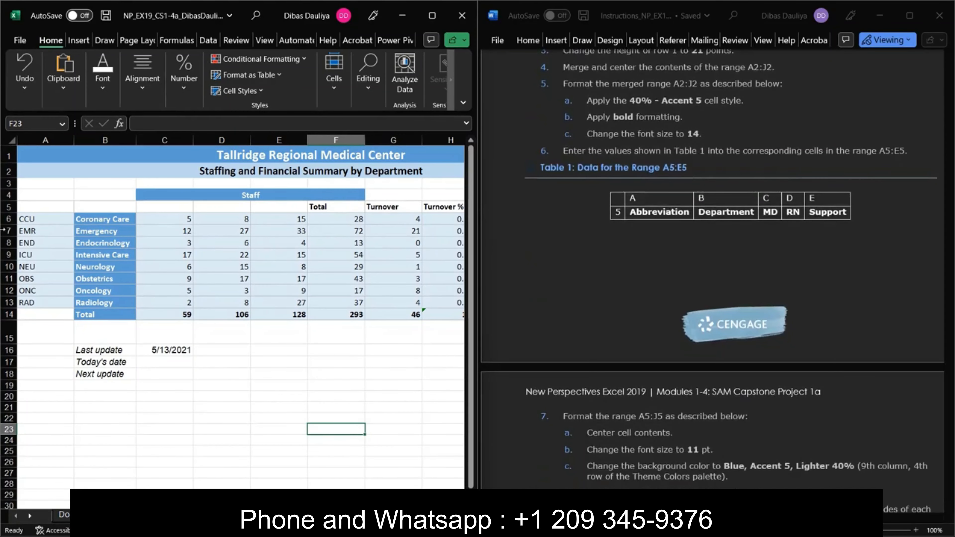
click(43, 207)
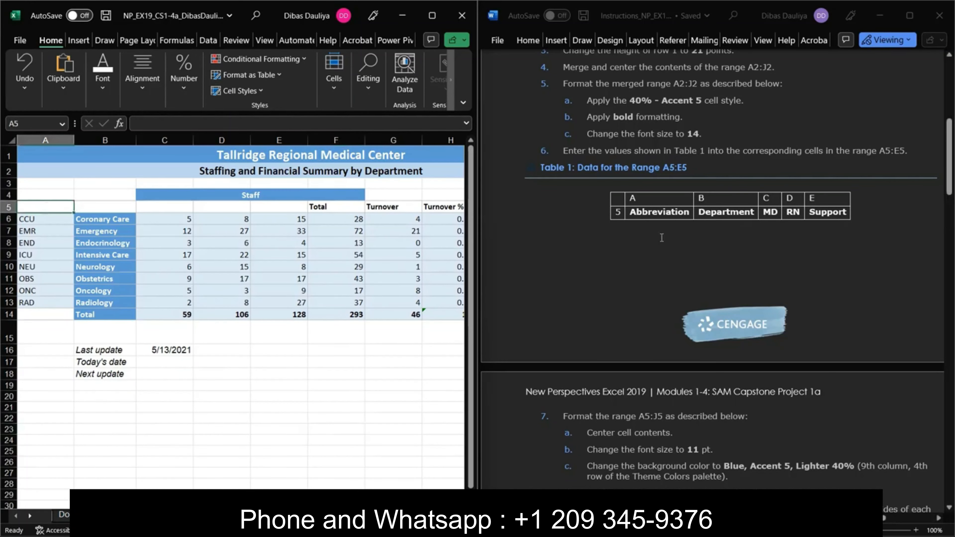
drag(632, 212, 851, 213)
key(super+c)
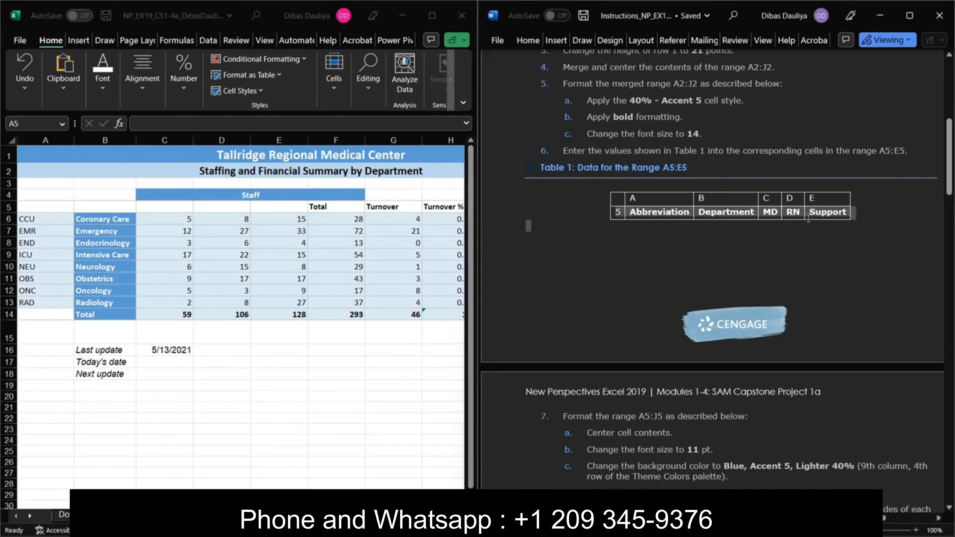
click(49, 207)
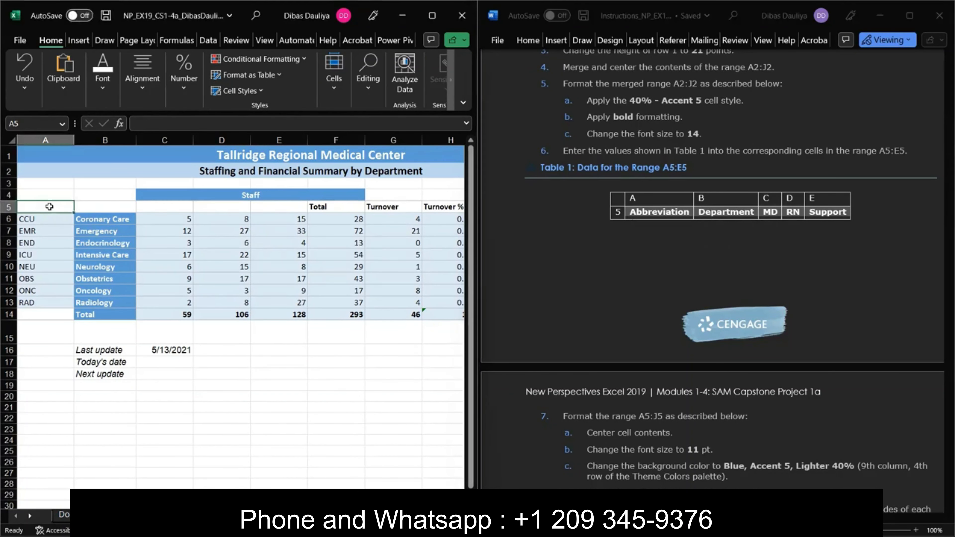
shift+click(282, 207)
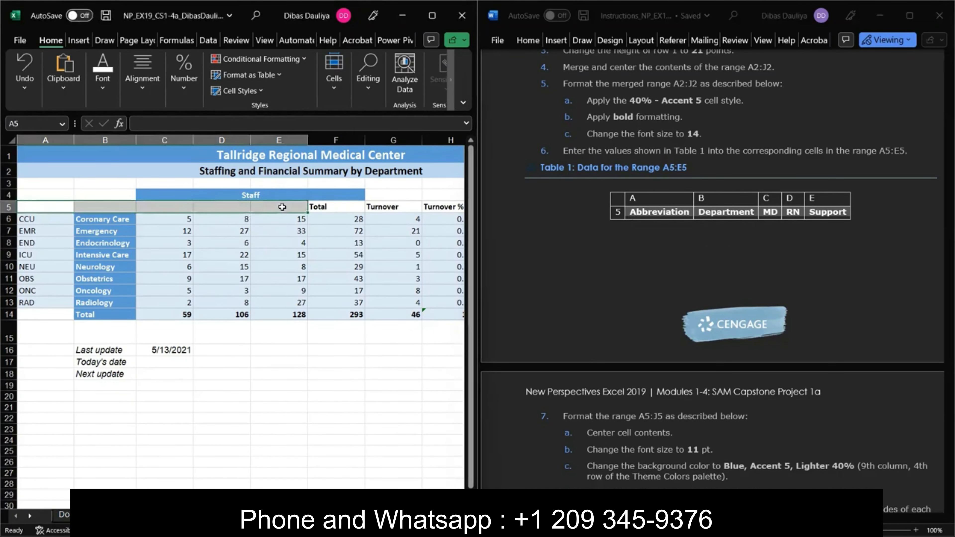
right_click(282, 207)
click(331, 244)
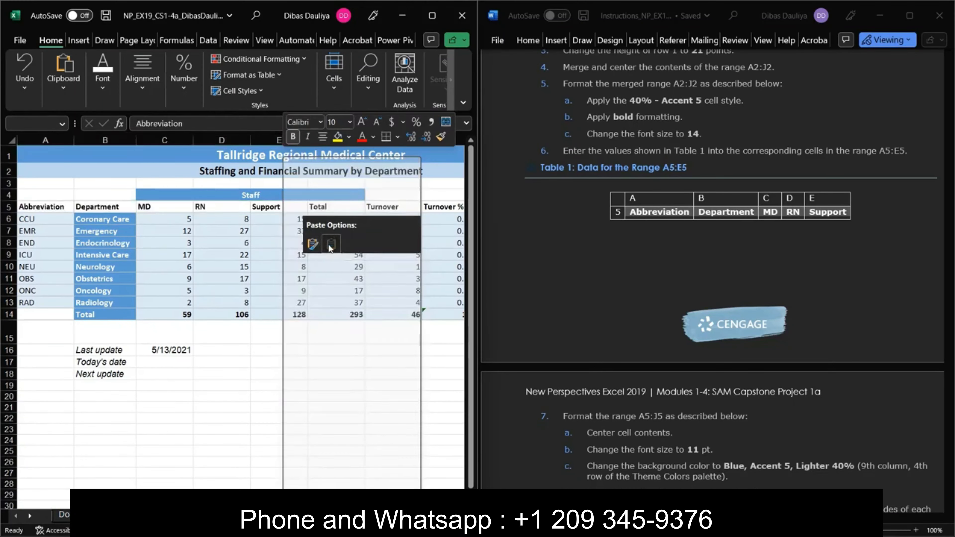
click(219, 421)
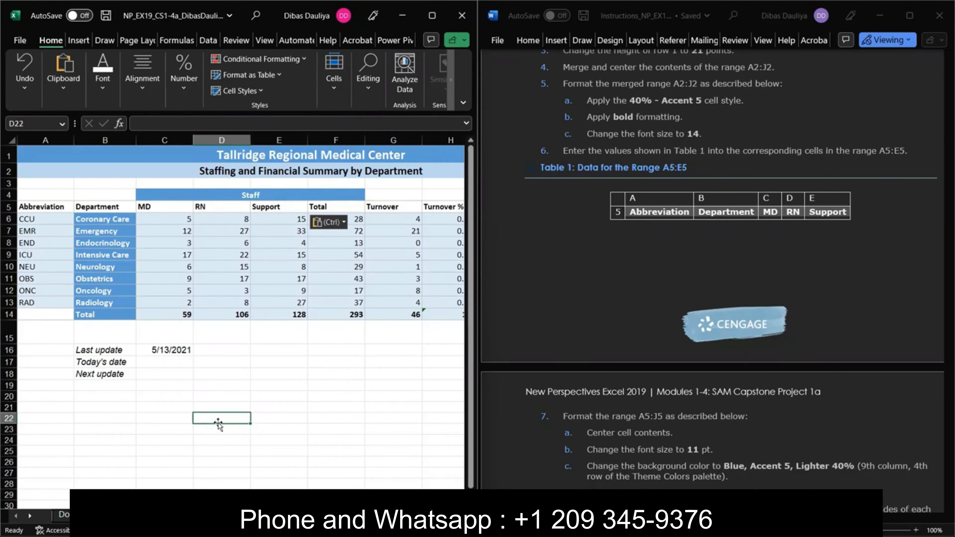
Center the contents of the heading cells in the range A5:J5 horizontally
scroll(597, 350, down, 5)
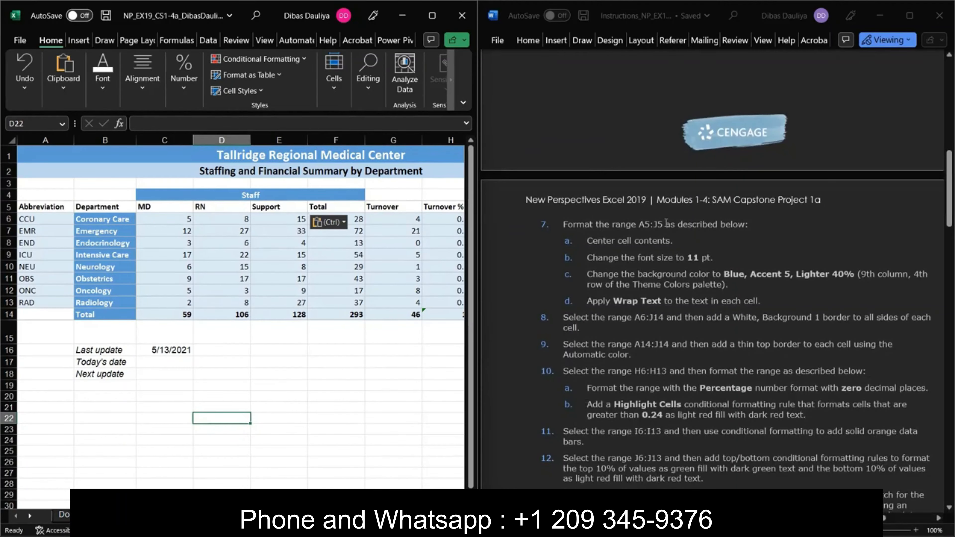
scroll(647, 237, down, 1)
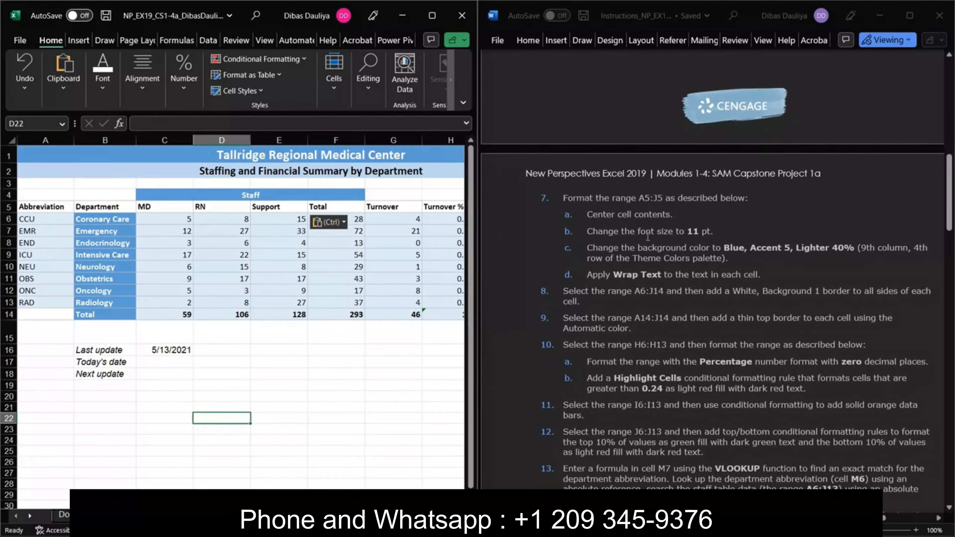
click(45, 212)
scroll(330, 271, right, 4)
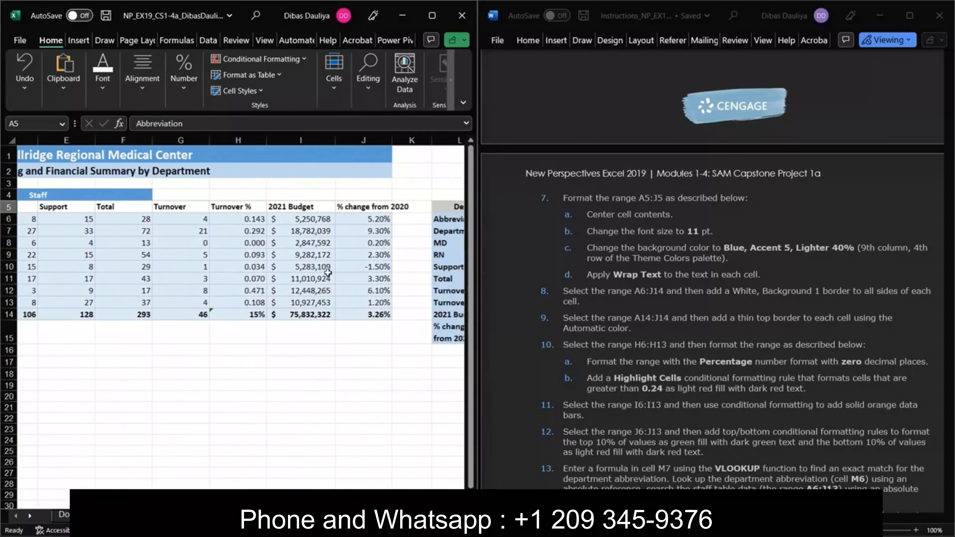
shift+click(356, 206)
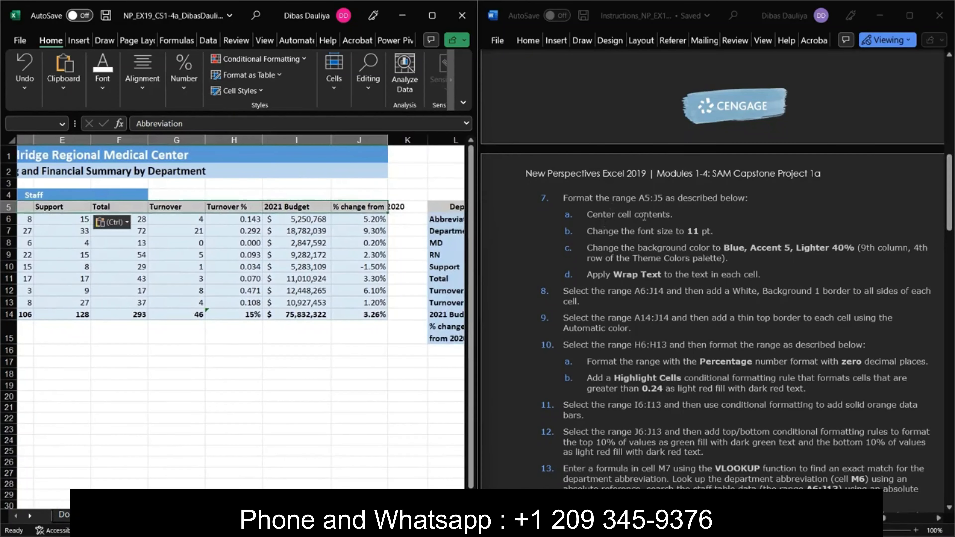
click(432, 15)
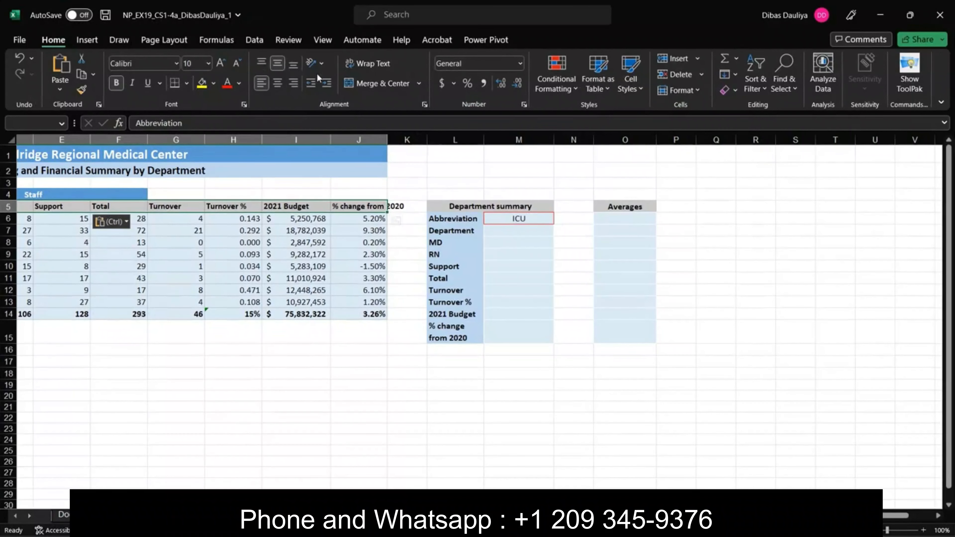
click(277, 84)
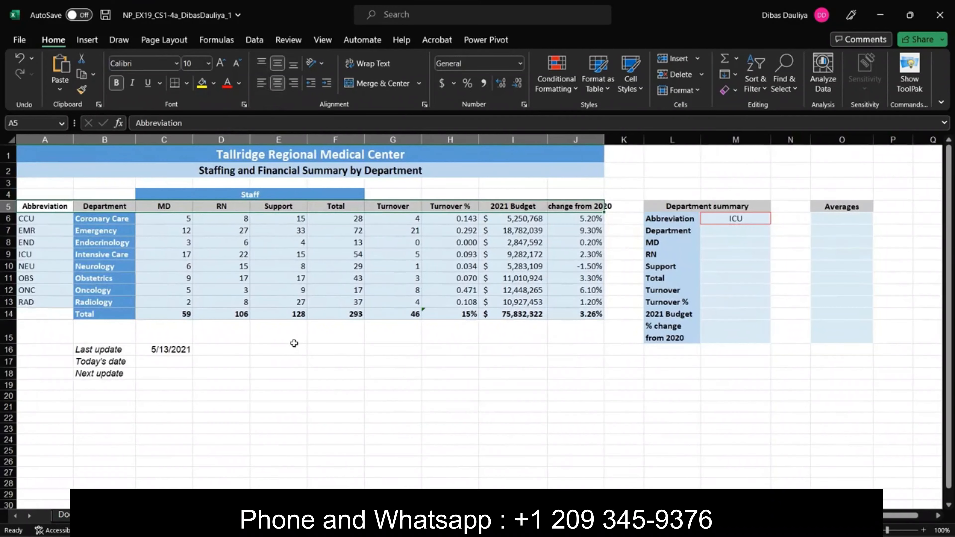
key(super+Left)
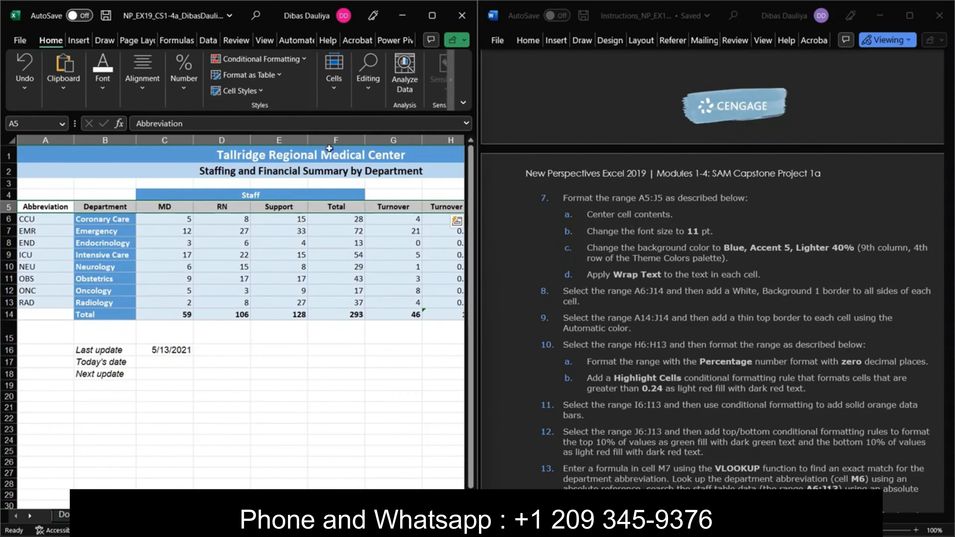
Set the font size of the headings in the range A5:J5 to 11
click(100, 92)
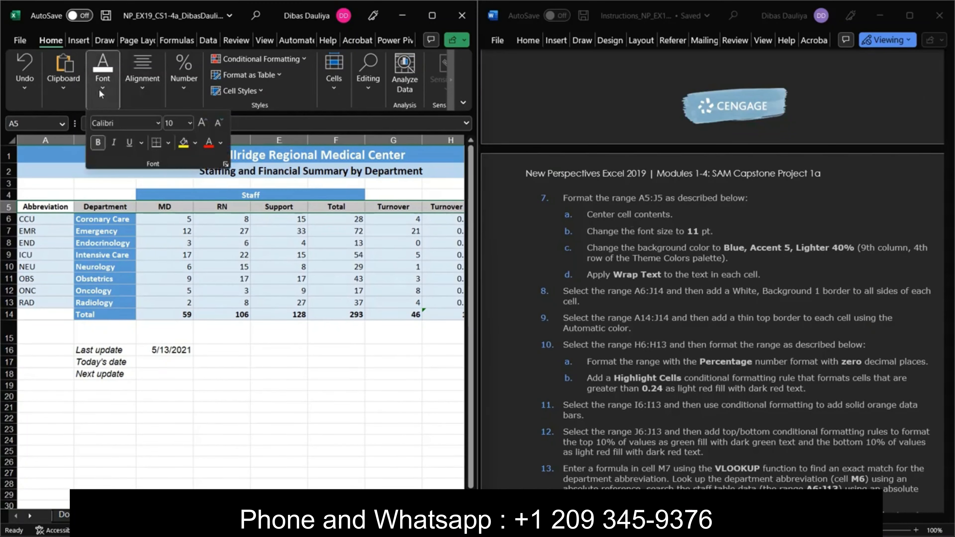
click(180, 122)
text(11)
key(Return)
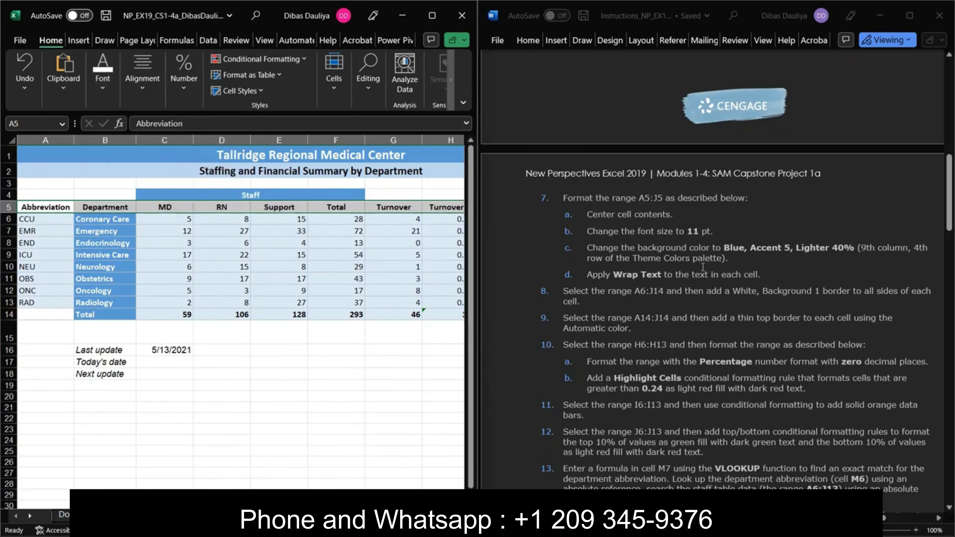
Change the background color of the range A5:J5 to Blue, Accent 5, Lighter 40%
scroll(702, 267, right, 3)
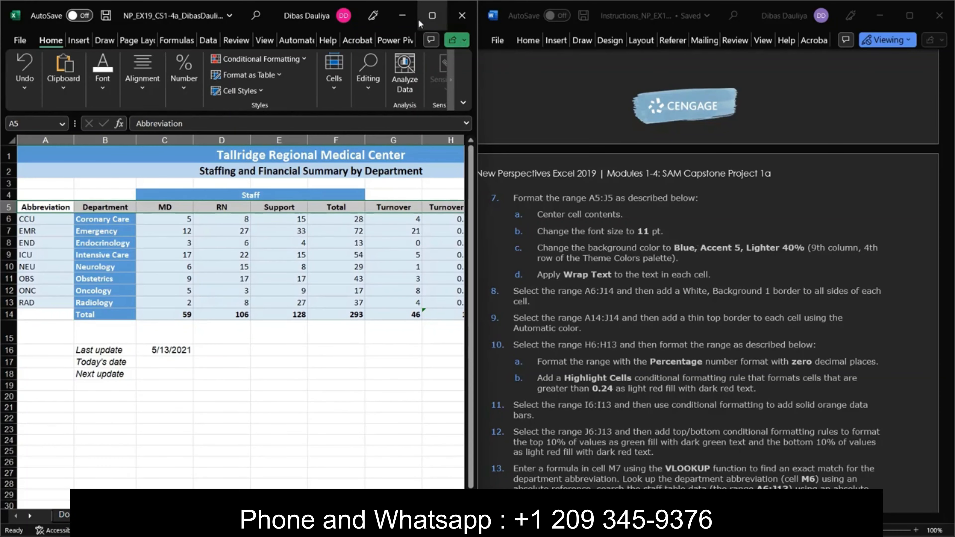
click(428, 19)
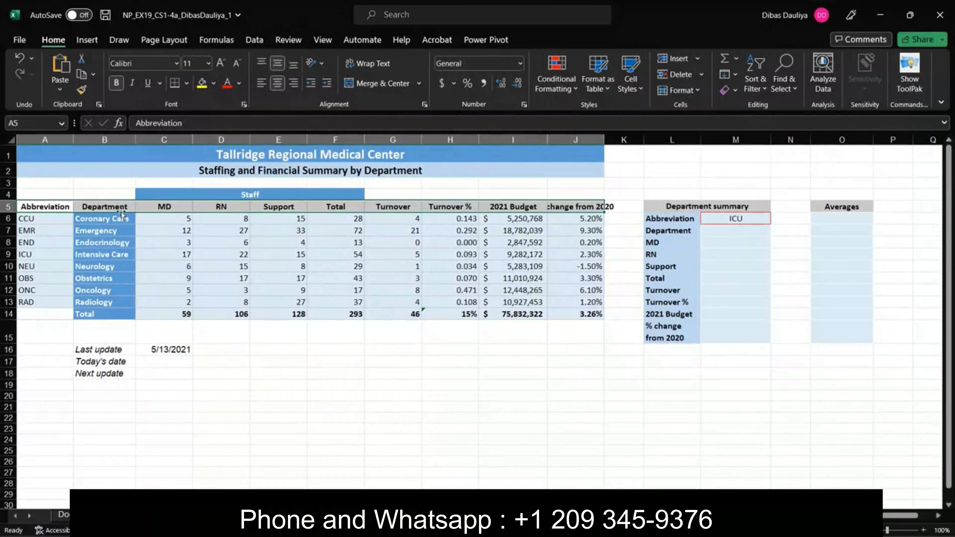
click(214, 85)
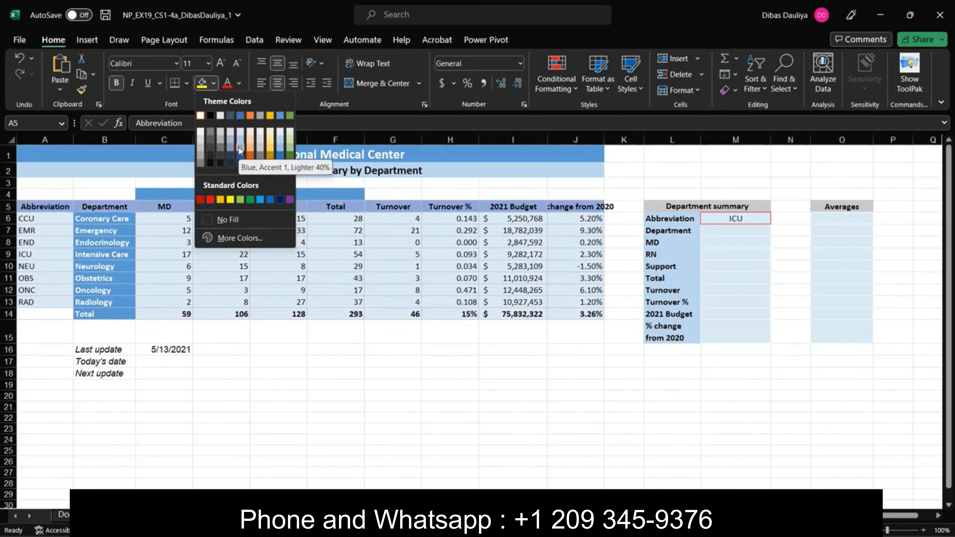
click(281, 149)
click(269, 406)
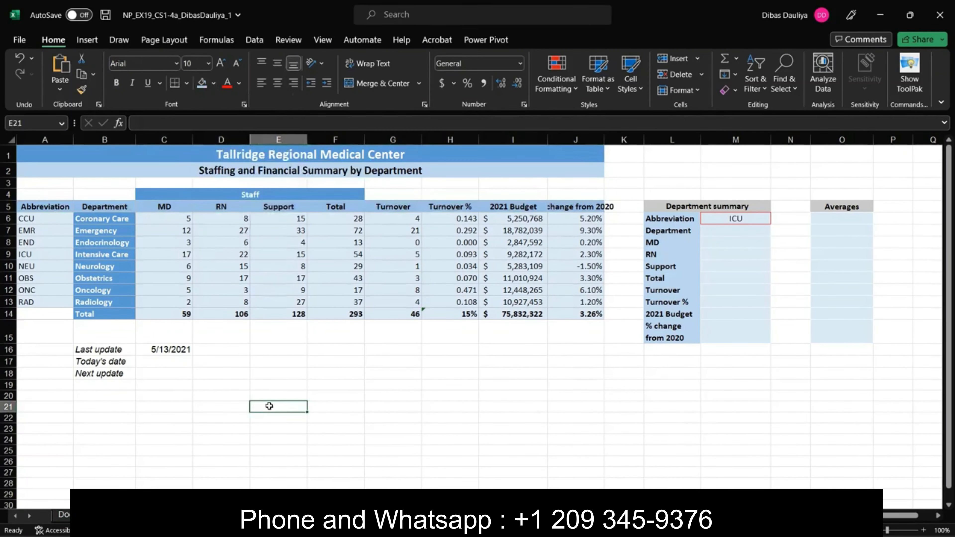
key(super+Left)
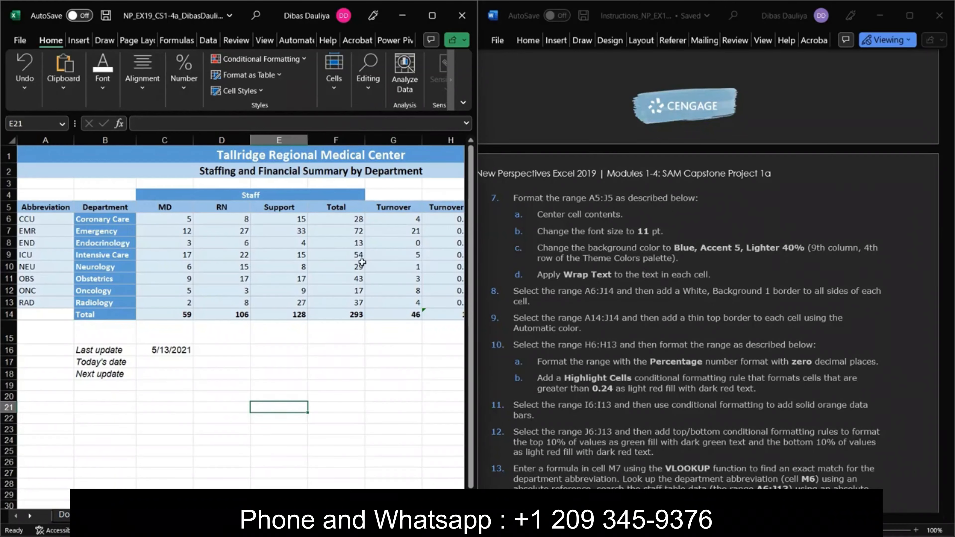
Apply Wrap Text to the heading cells in the range A5:J5
click(39, 205)
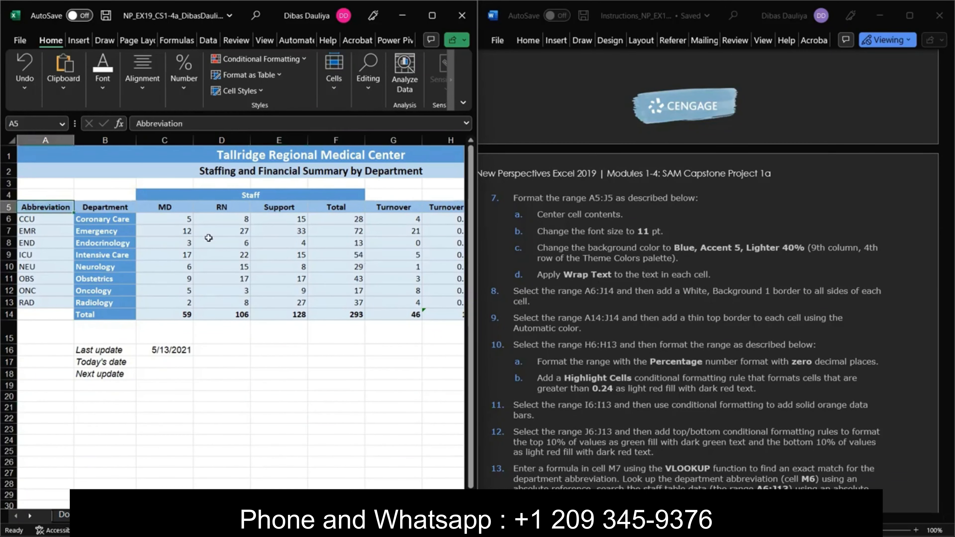
scroll(301, 256, right, 3)
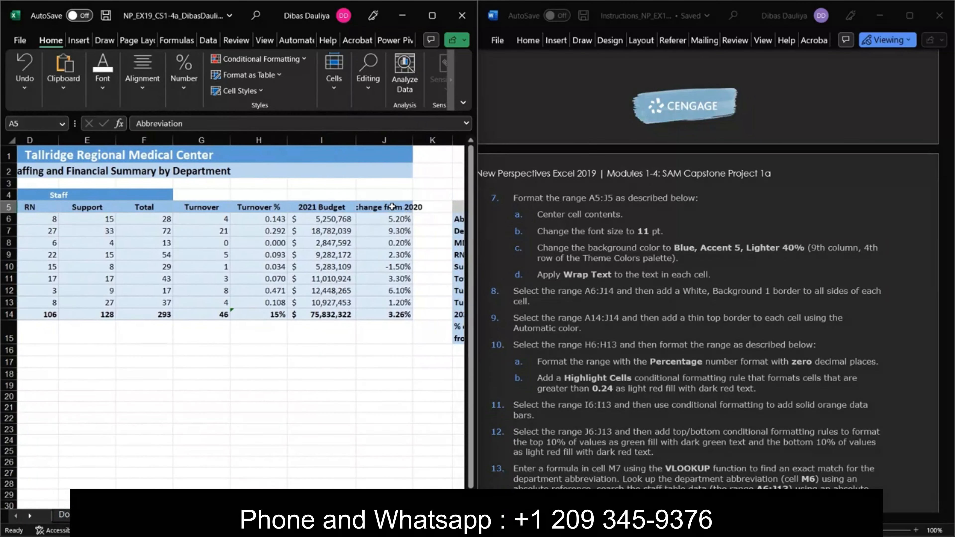
shift+click(404, 210)
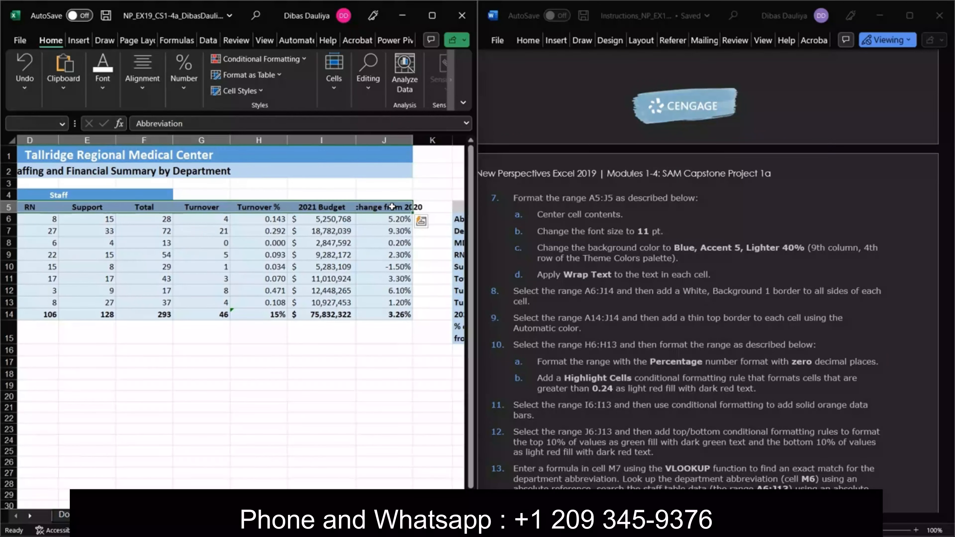
click(432, 14)
click(380, 64)
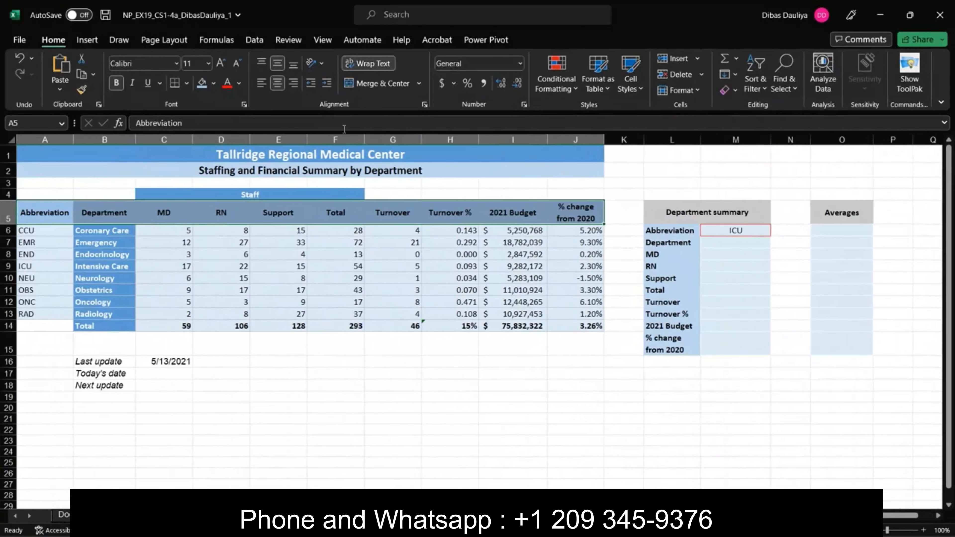
click(293, 408)
key(super+Down)
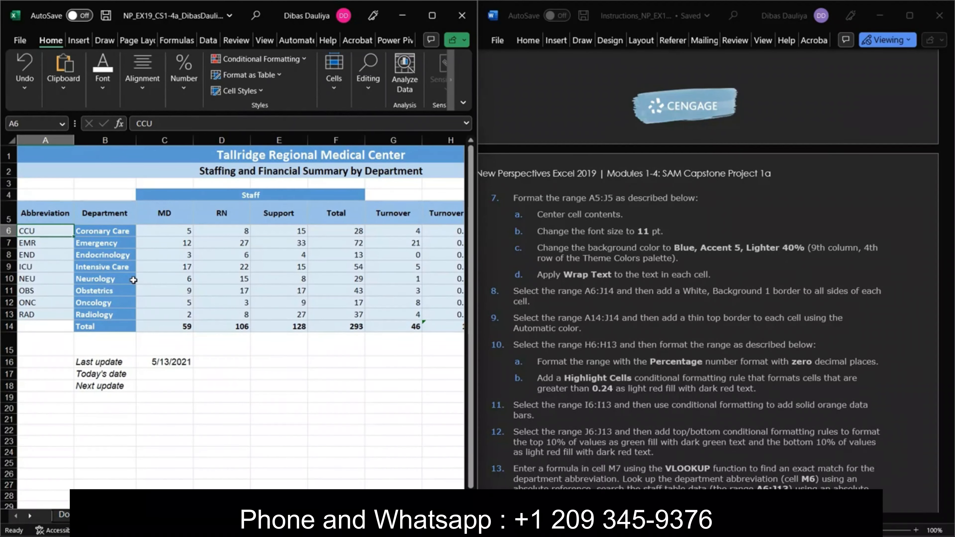
Add a White, Background 1 border to all sides of each cell in the range A6:J14
scroll(134, 279, right, 3)
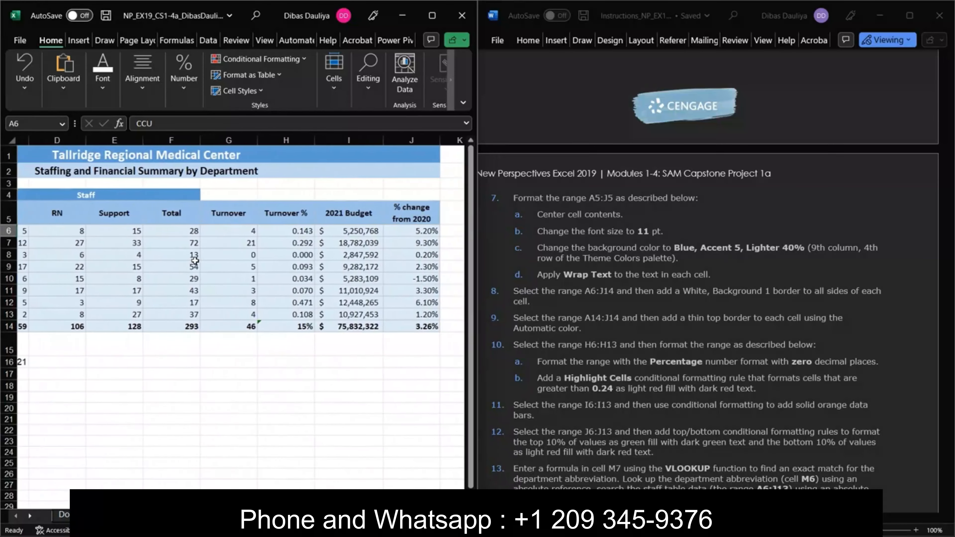
shift+click(417, 326)
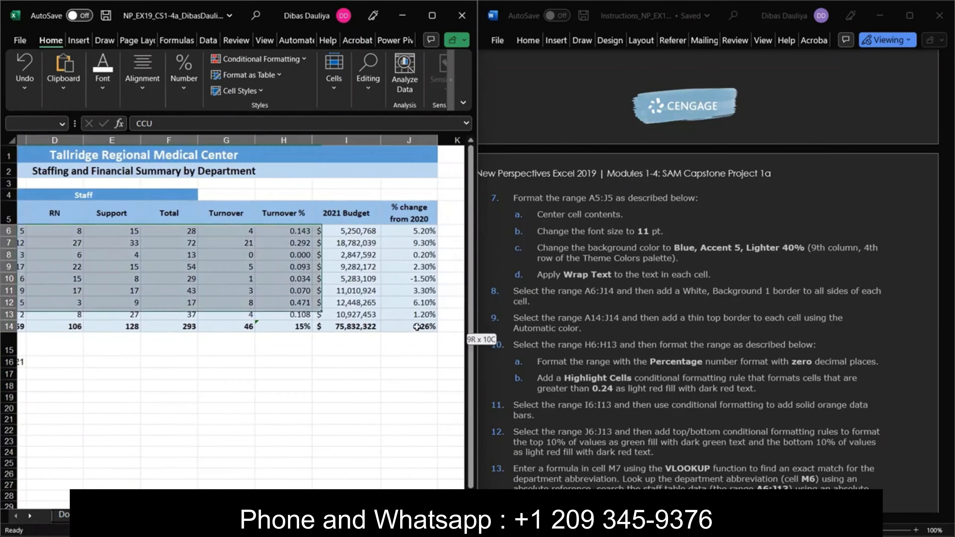
scroll(161, 304, left, 3)
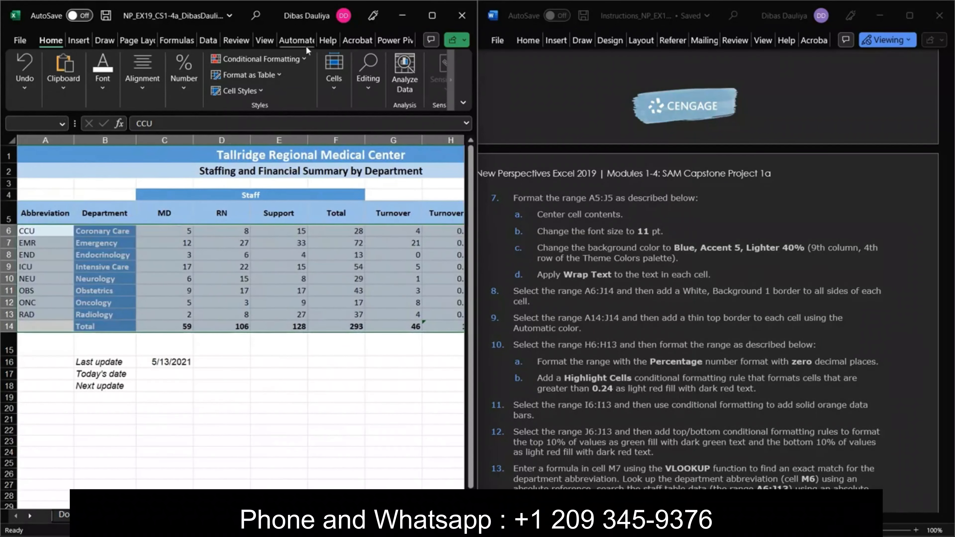
click(432, 16)
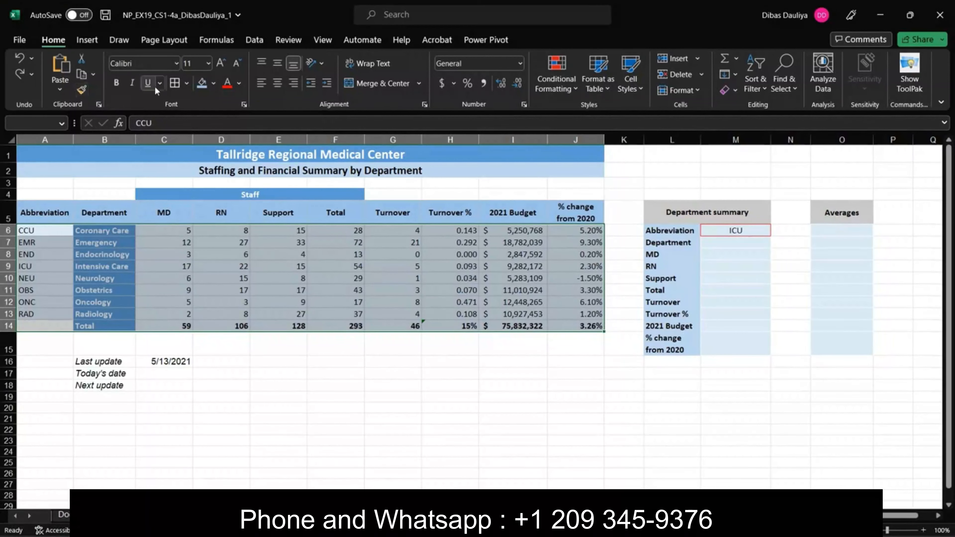
click(187, 83)
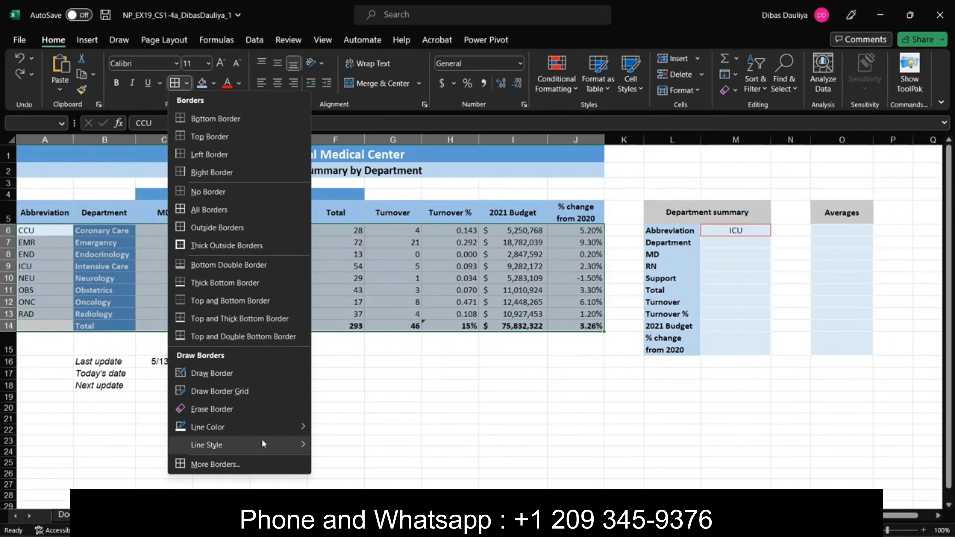
mouse_move(288, 429)
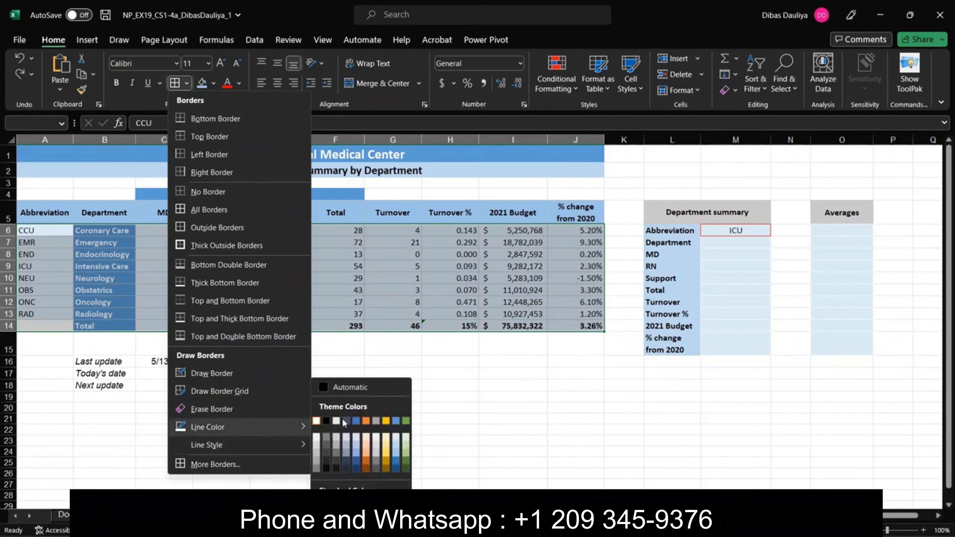
click(317, 420)
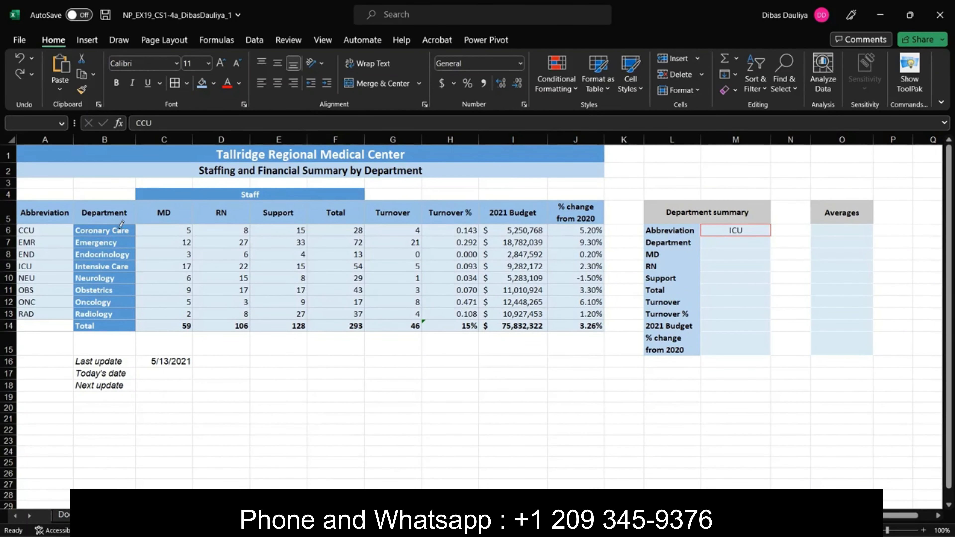
key(Escape)
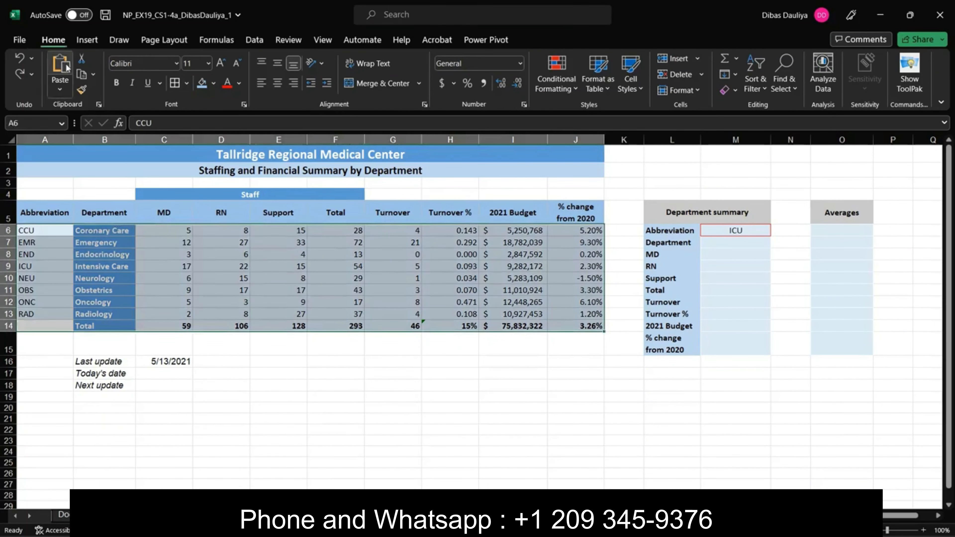
click(187, 83)
click(216, 209)
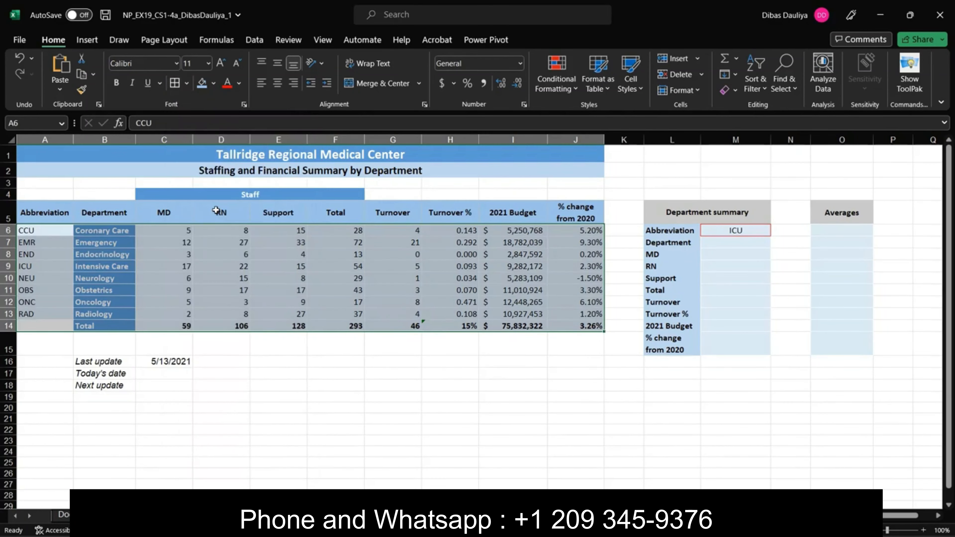
Add a thin top border in the Automatic line color to each cell in the range A14:J14
click(270, 393)
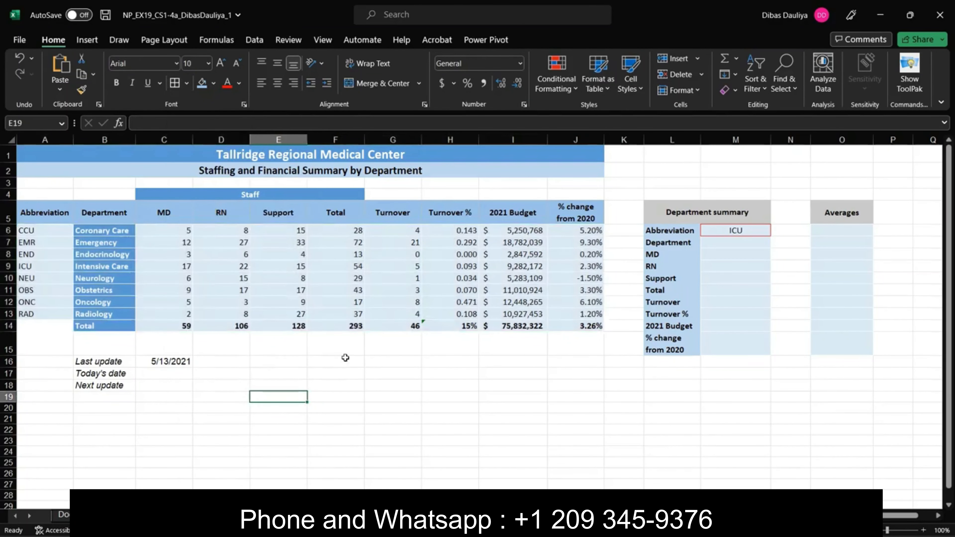
key(super+Left)
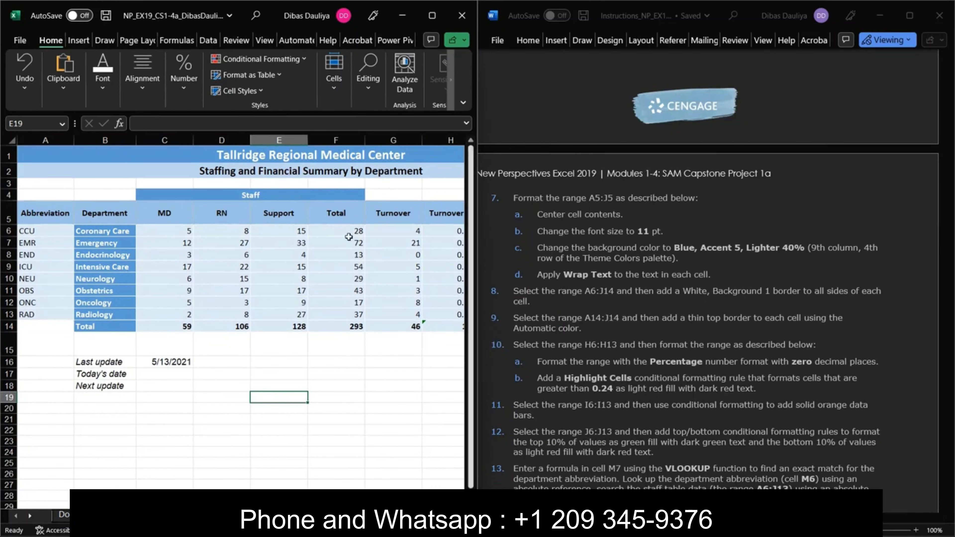
click(28, 328)
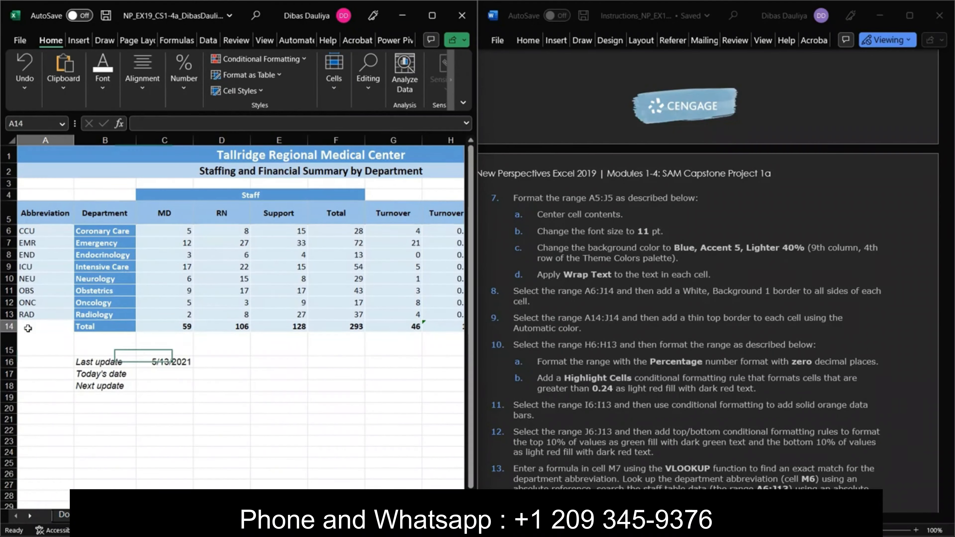
scroll(285, 336, right, 4)
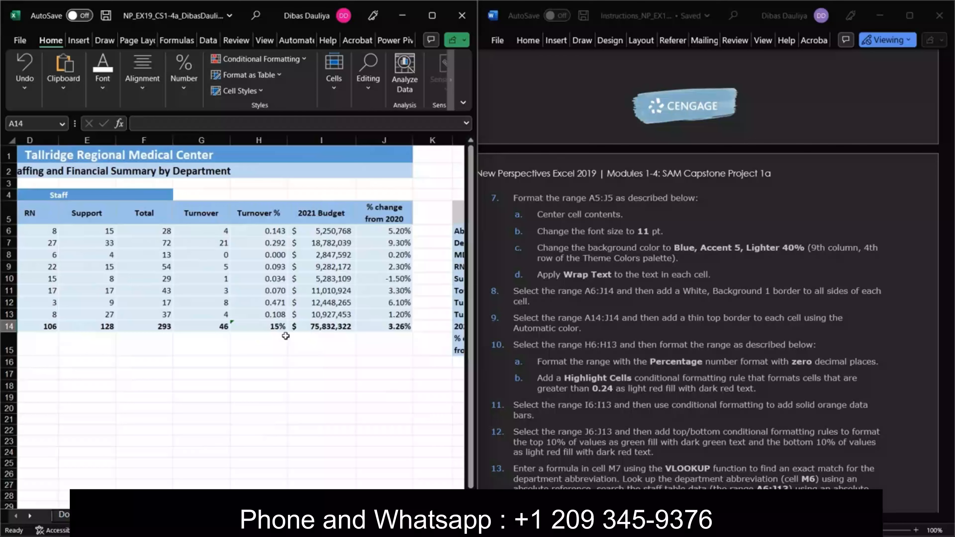
shift+click(380, 326)
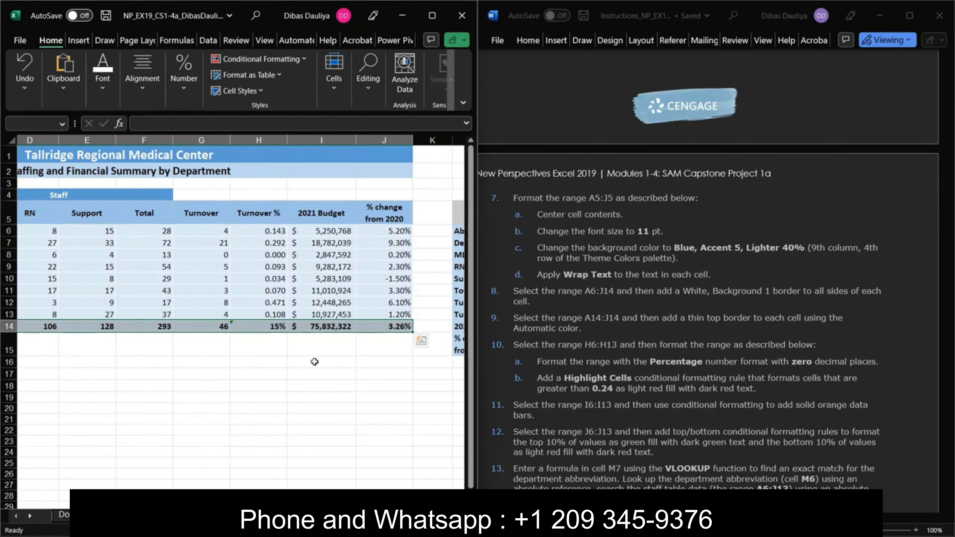
scroll(314, 362, left, 4)
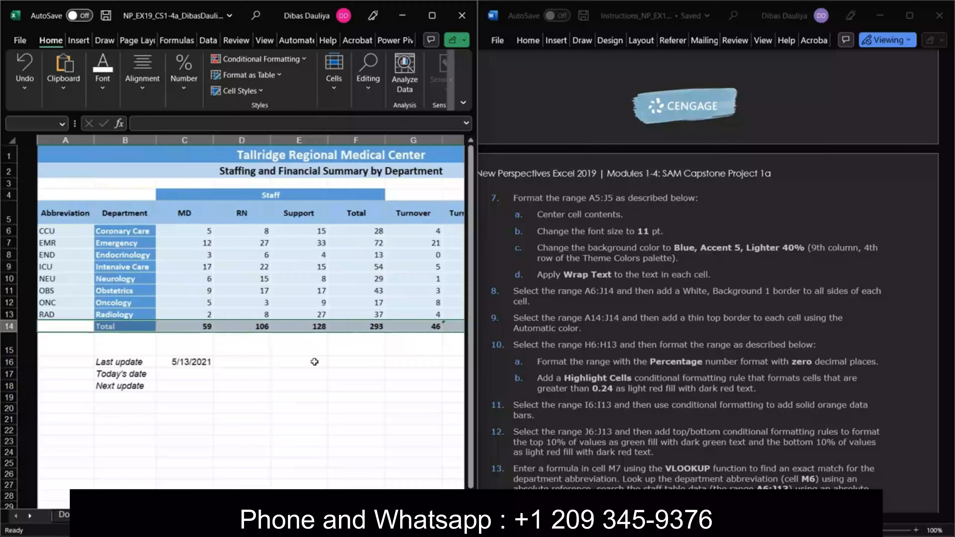
click(432, 16)
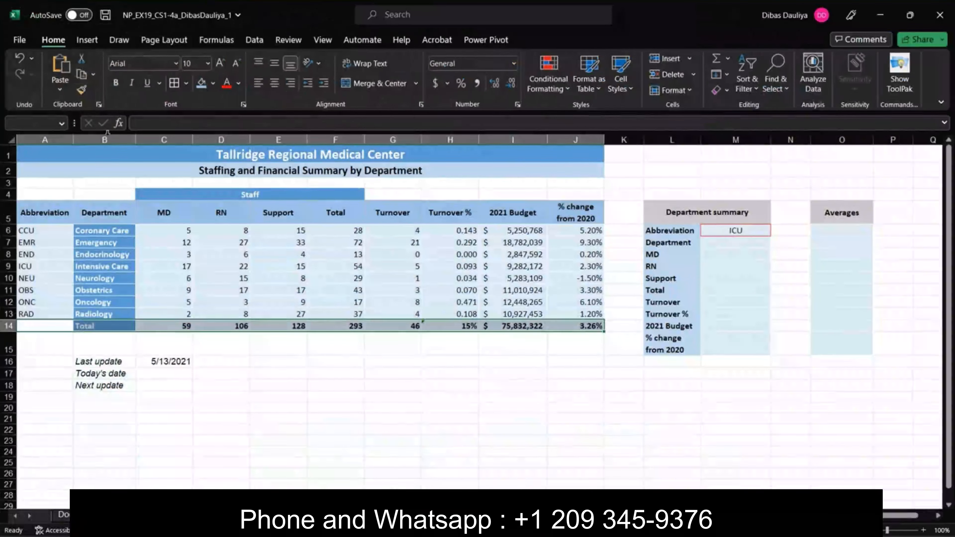
click(186, 84)
mouse_move(251, 436)
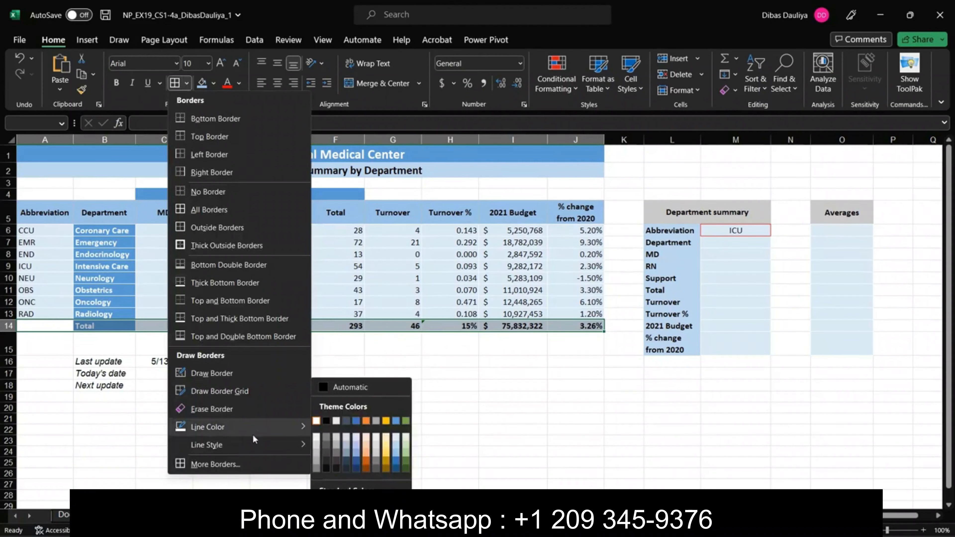
click(343, 387)
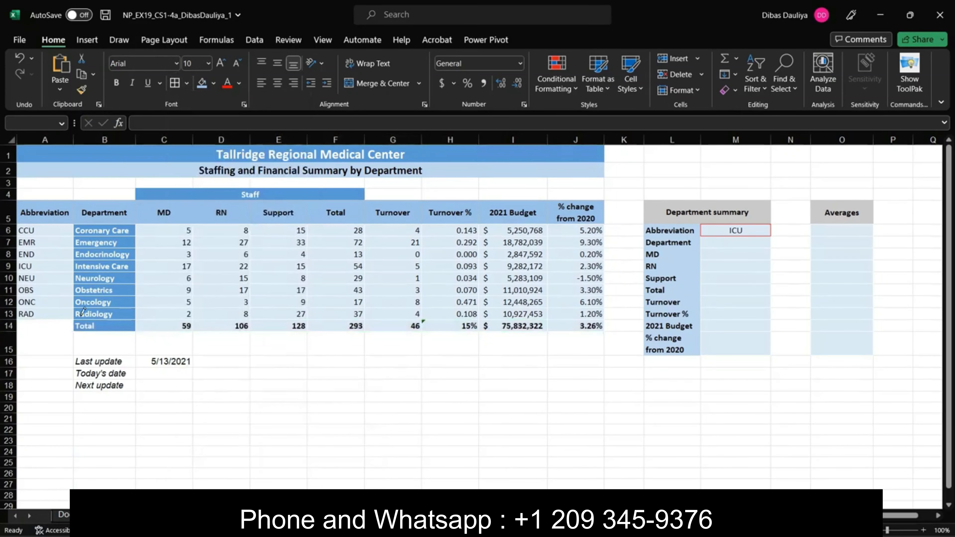
key(Escape)
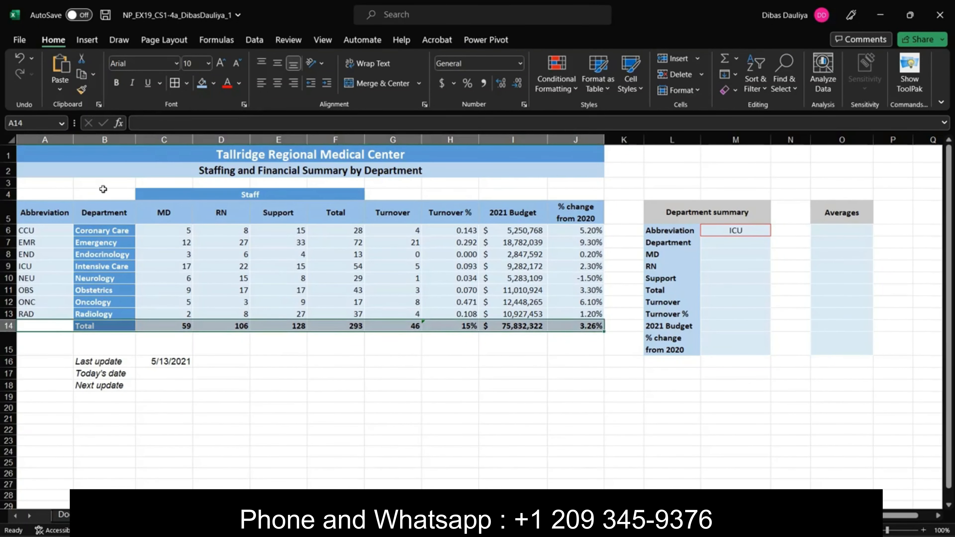
click(186, 84)
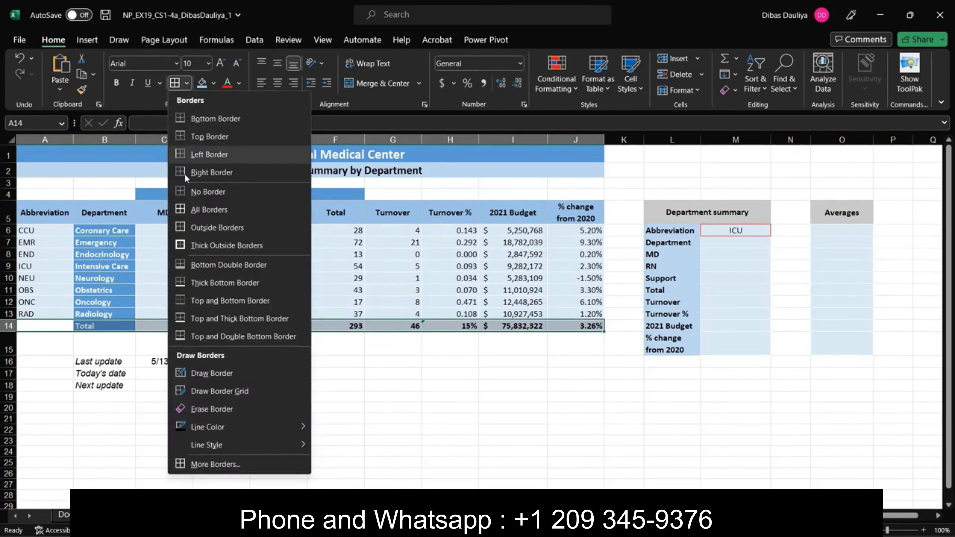
click(217, 137)
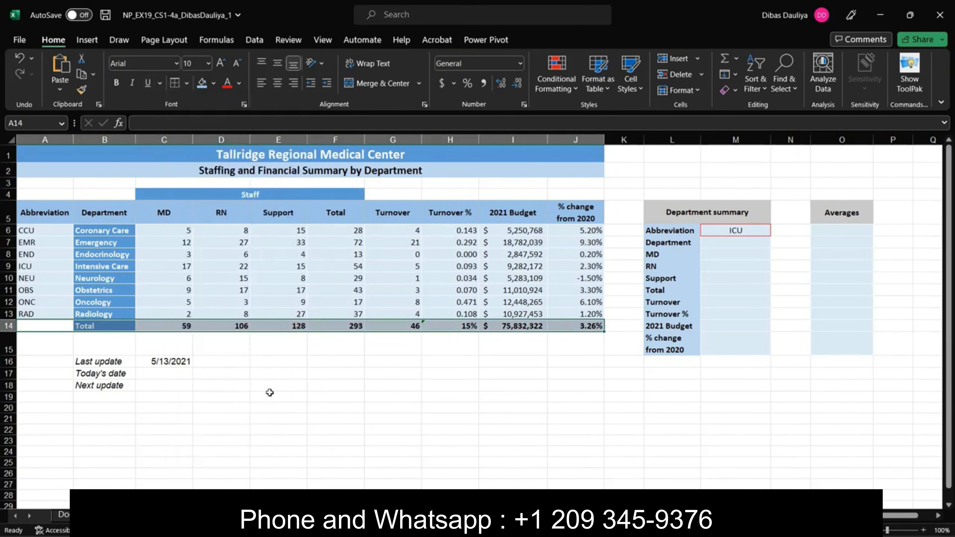
click(270, 395)
Format the Turnover % values in the range H6:H13 with the Percentage number format and zero decimal places
key(super+Left)
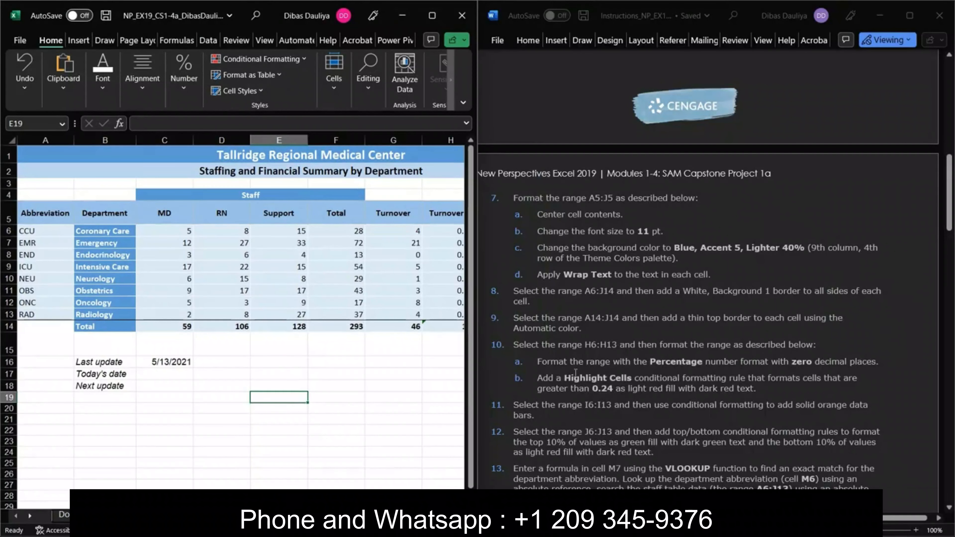
scroll(575, 372, down, 2)
scroll(575, 373, down, 2)
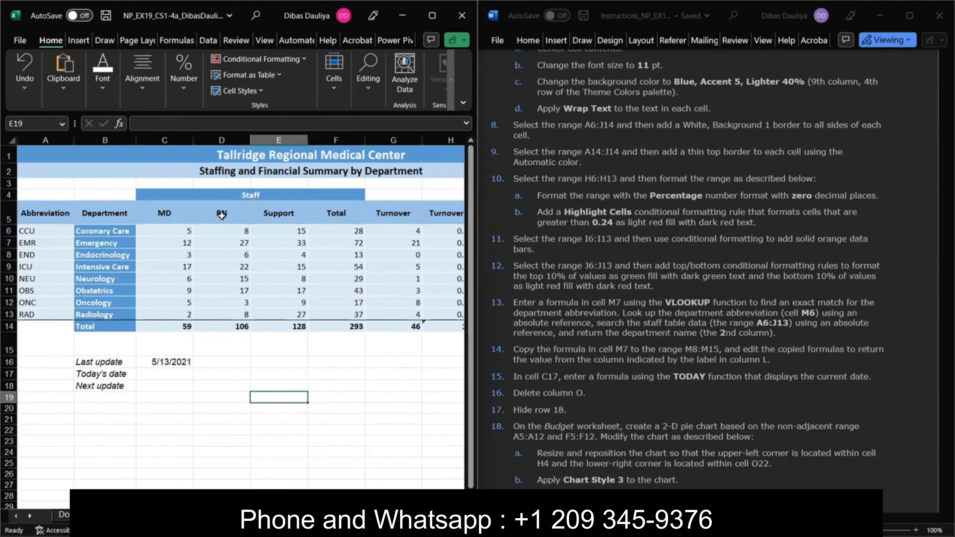
scroll(222, 214, right, 3)
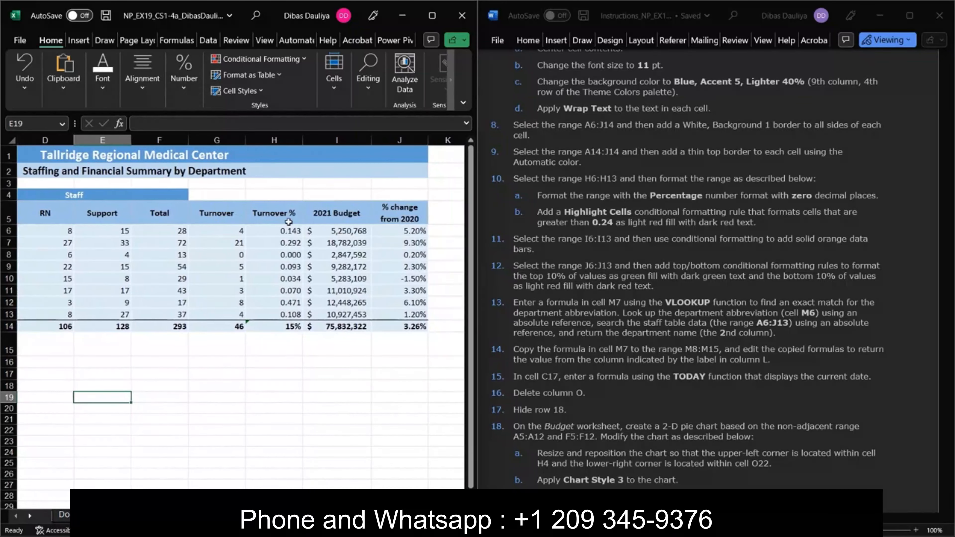
click(291, 232)
drag(291, 233, 288, 322)
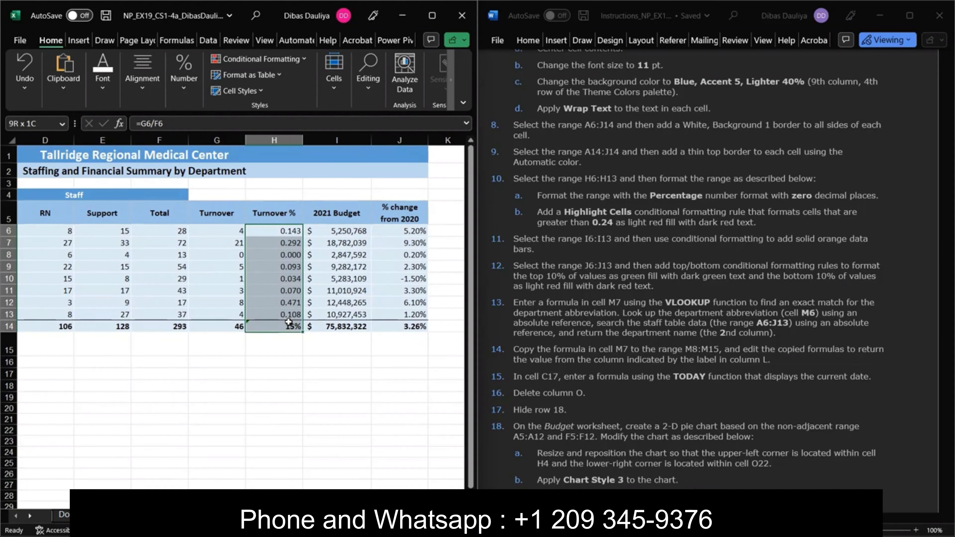
drag(289, 322, 288, 315)
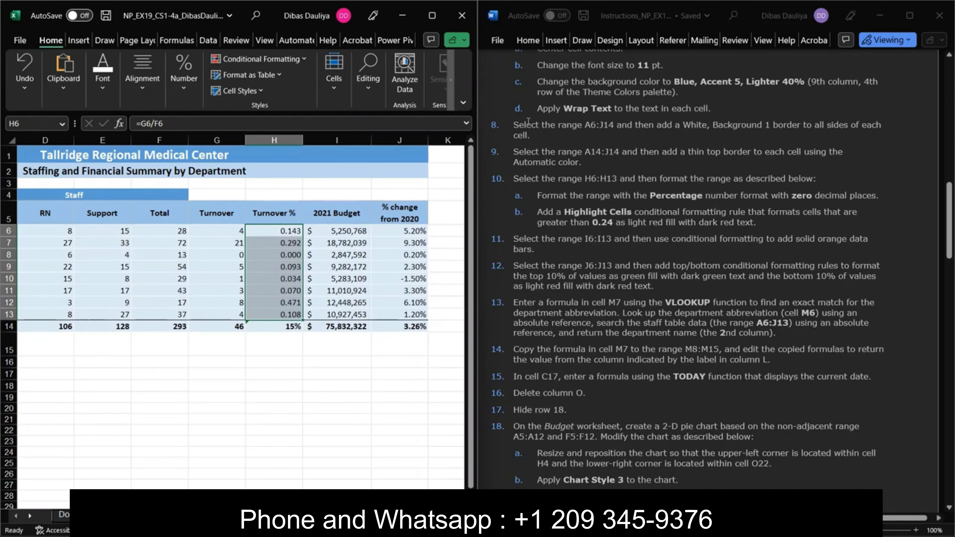
click(186, 93)
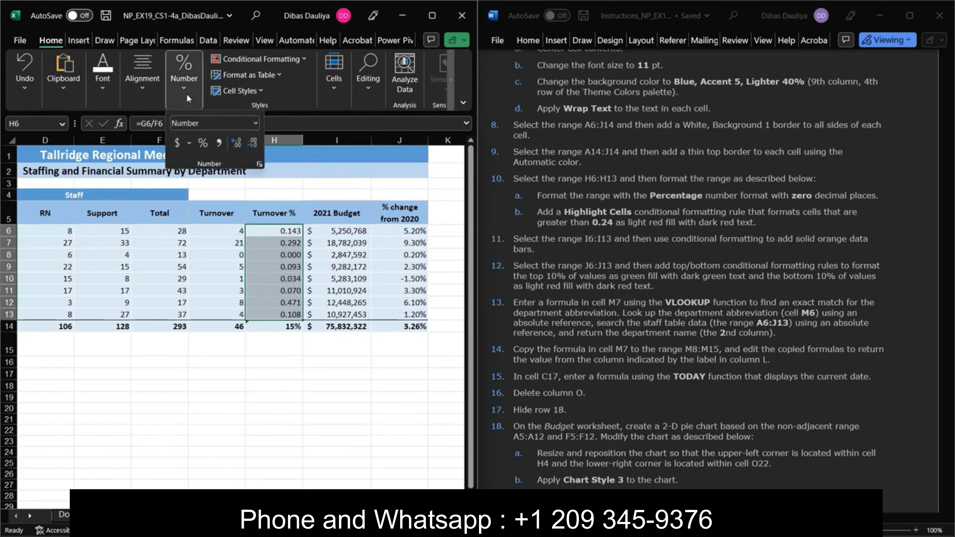
click(260, 164)
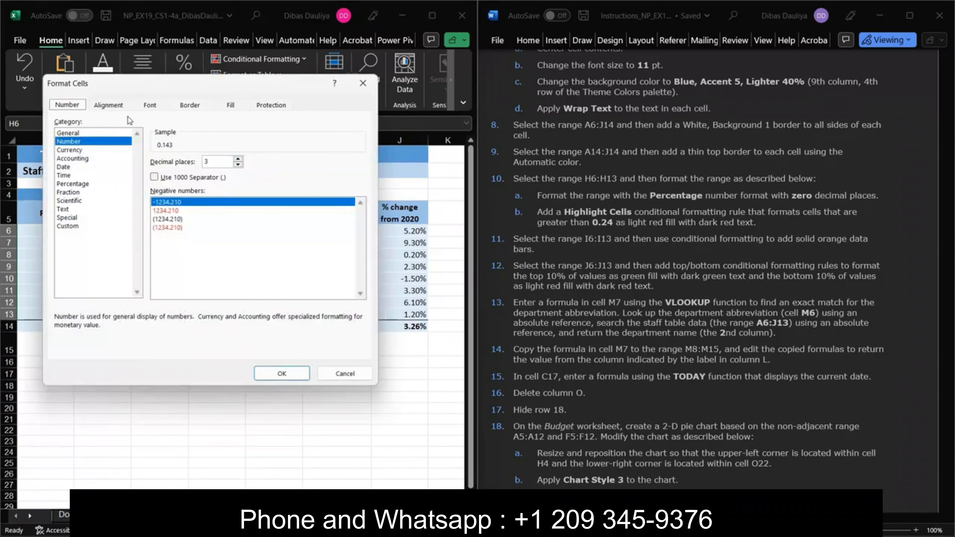
click(75, 184)
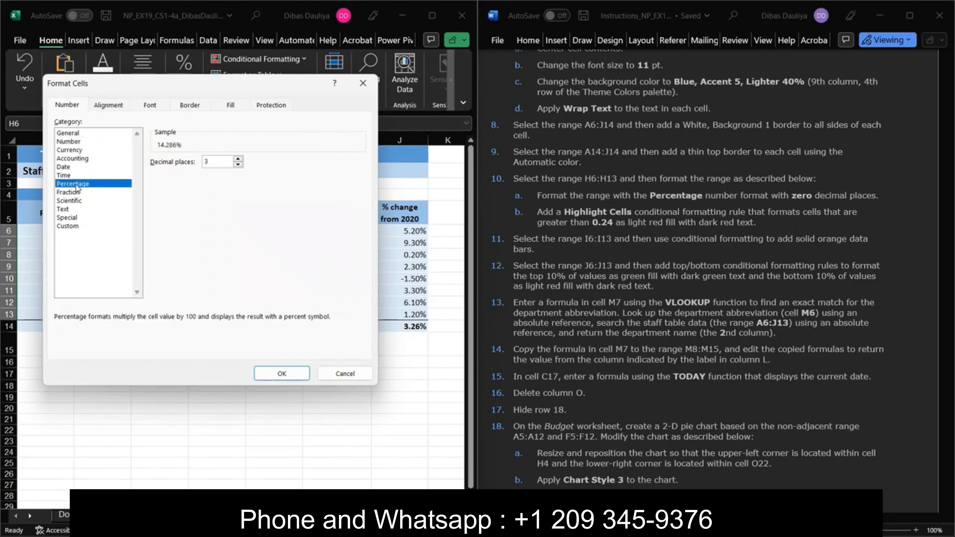
click(237, 165)
click(238, 165)
click(281, 374)
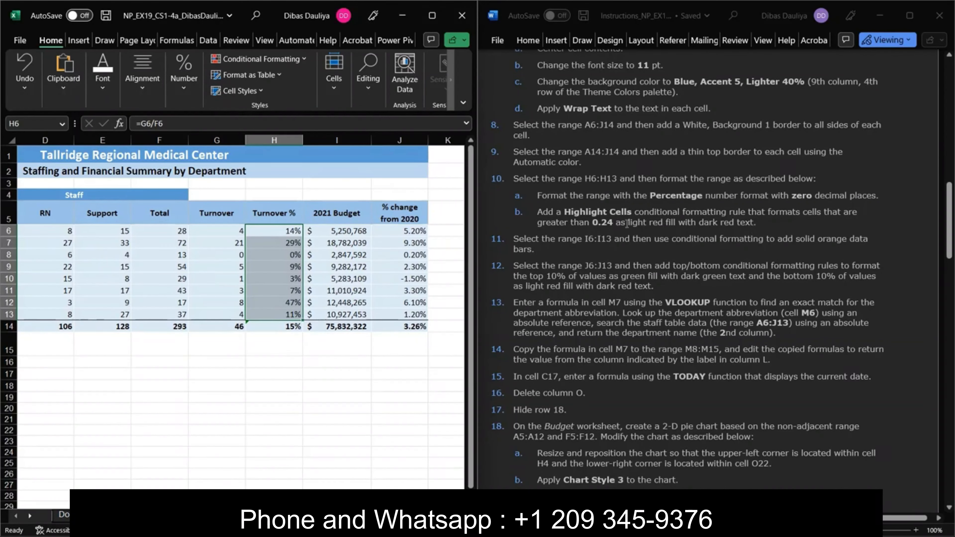
Add a Greater Than highlight rule to H6:H13 that formats values above 24% with Light Red Fill with Dark Red Text
click(281, 59)
mouse_move(286, 85)
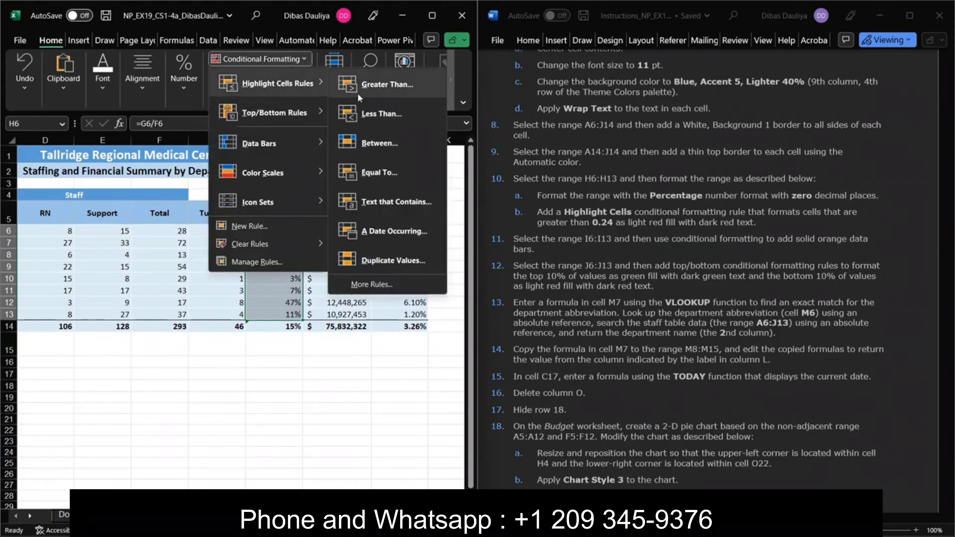
click(368, 94)
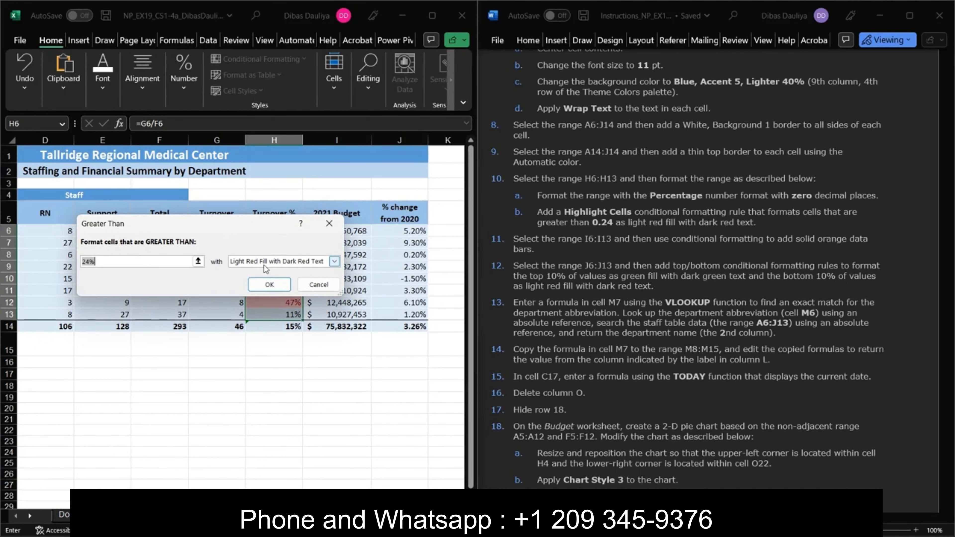
click(277, 290)
click(257, 411)
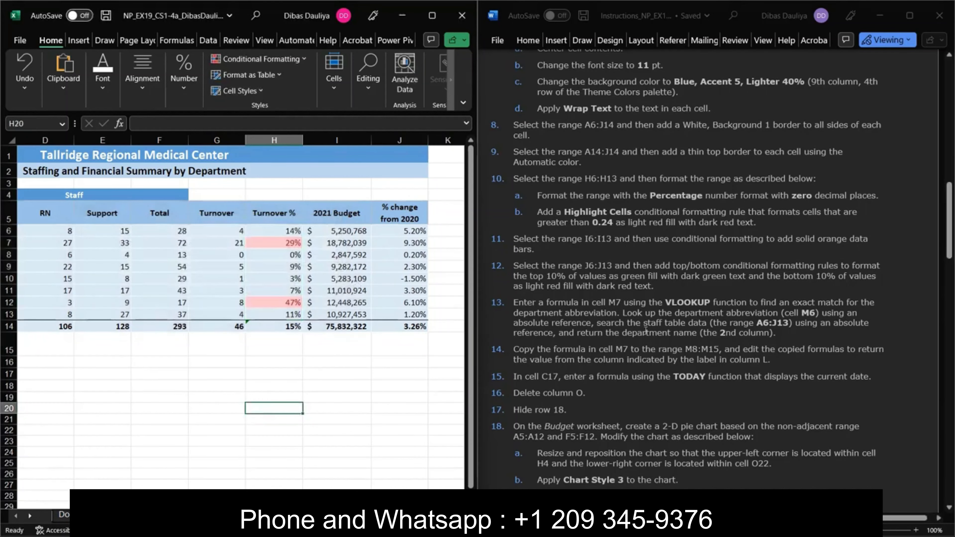
Add solid fill orange data bars to the 2021 Budget values in the range I6:I13
scroll(581, 204, down, 2)
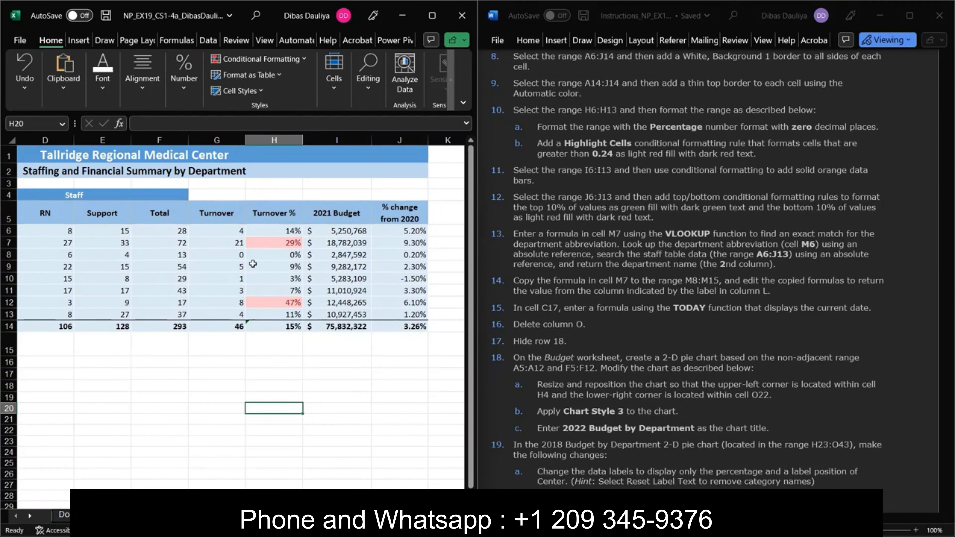
click(336, 231)
drag(336, 231, 339, 314)
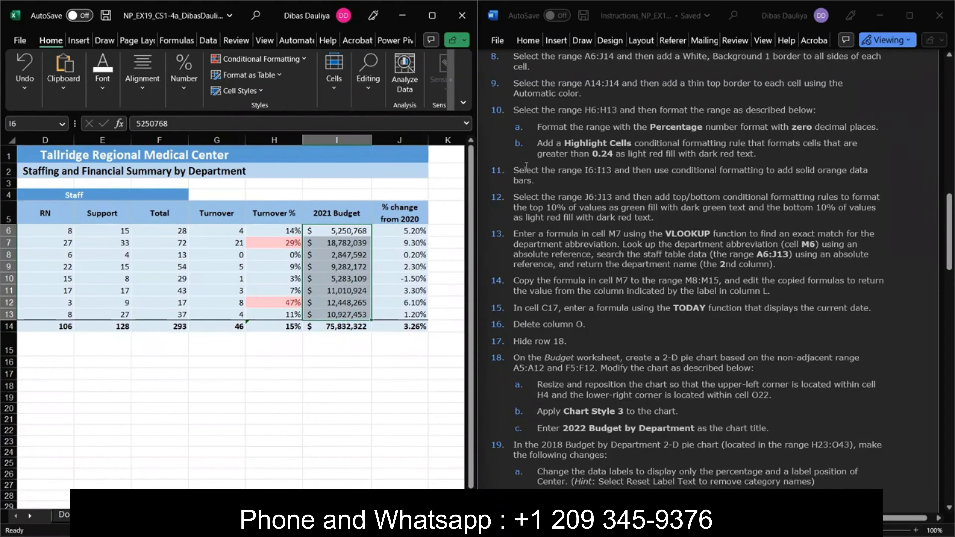
click(256, 59)
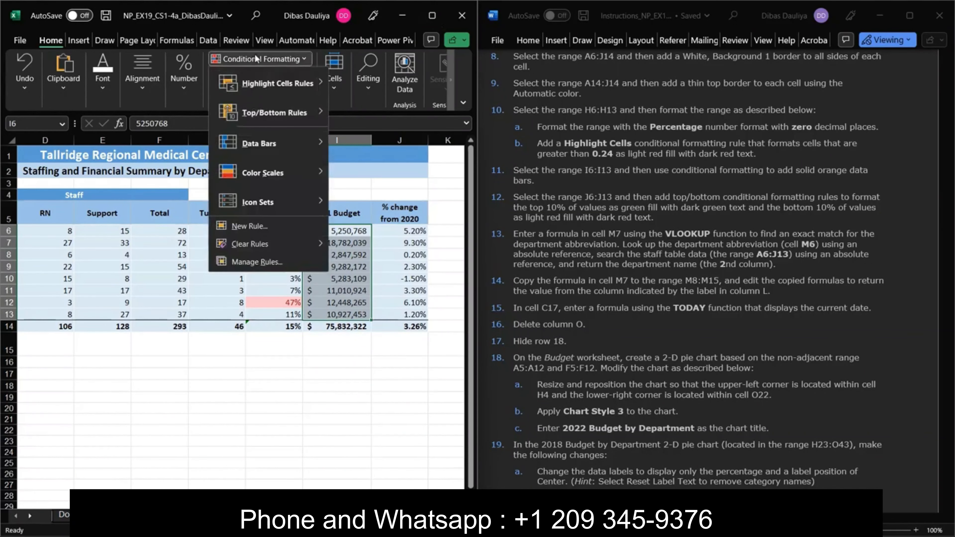
mouse_move(263, 144)
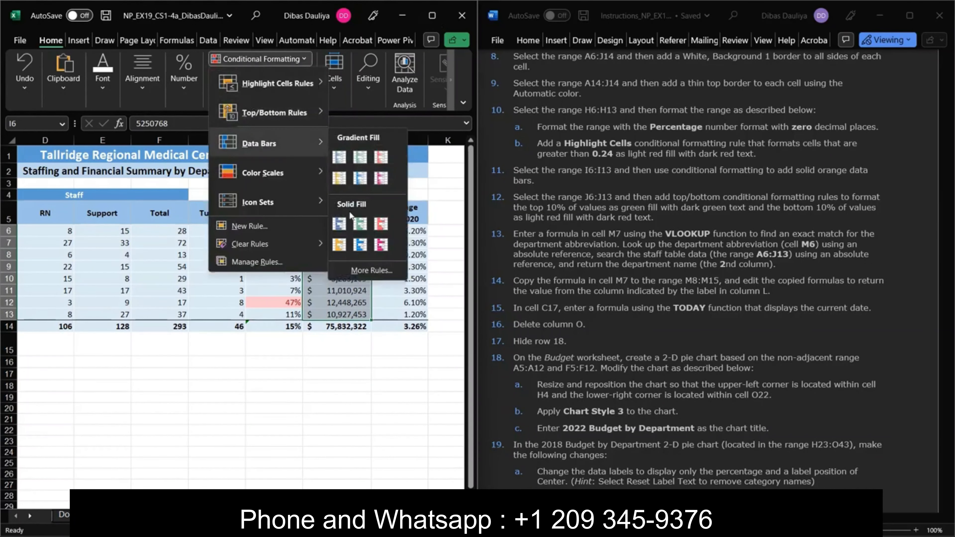
click(340, 245)
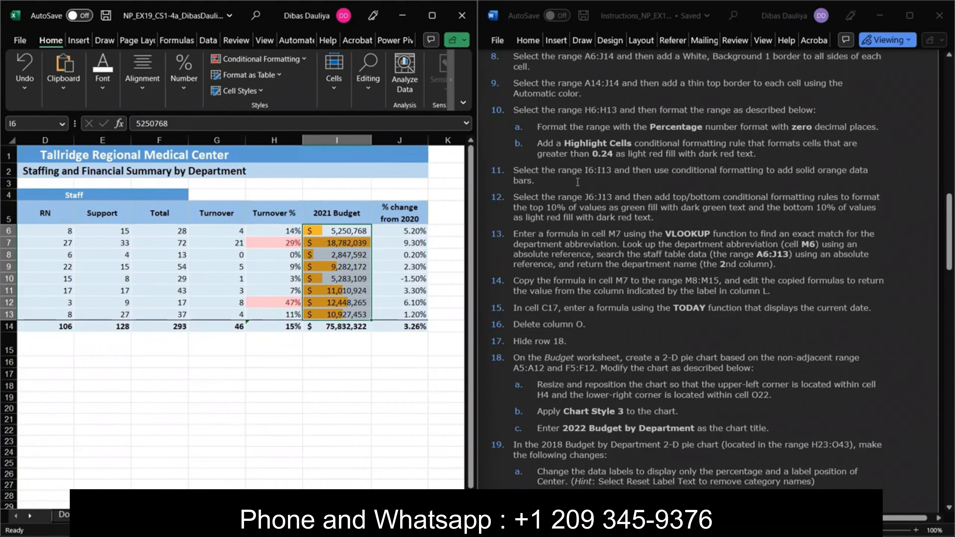
Add a Top 10% conditional formatting rule to the % change range J6:J13 using Green Fill with Dark Green Text
drag(513, 197, 623, 235)
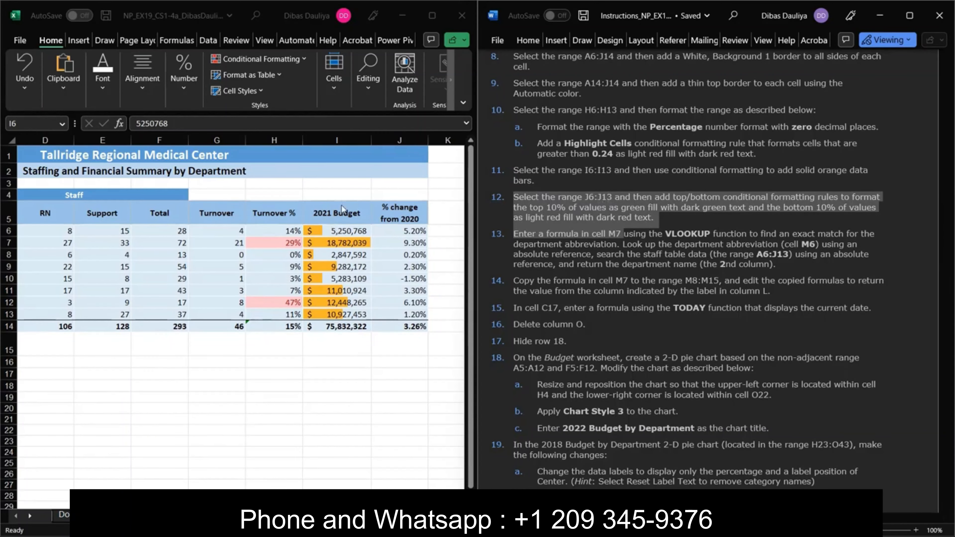
click(401, 227)
drag(400, 227, 400, 314)
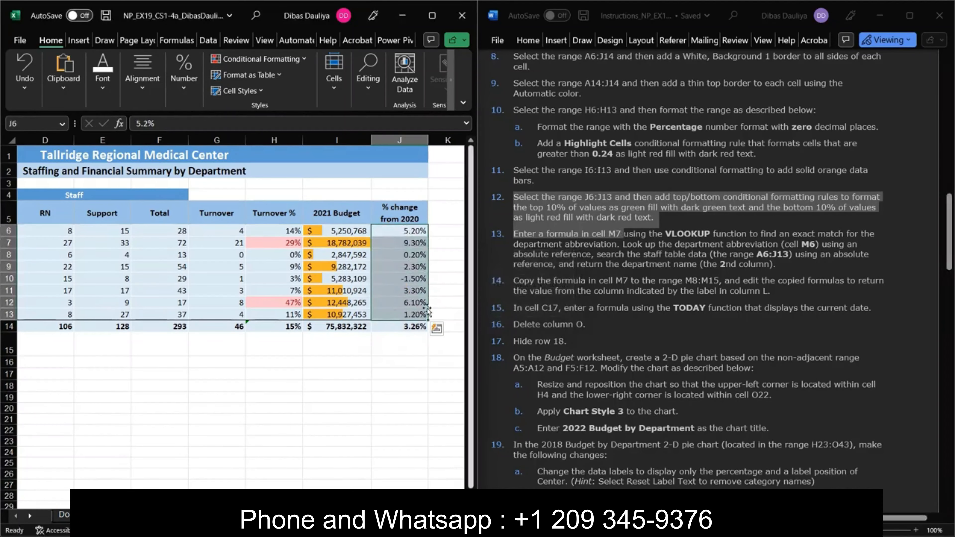
scroll(420, 320, right, 1)
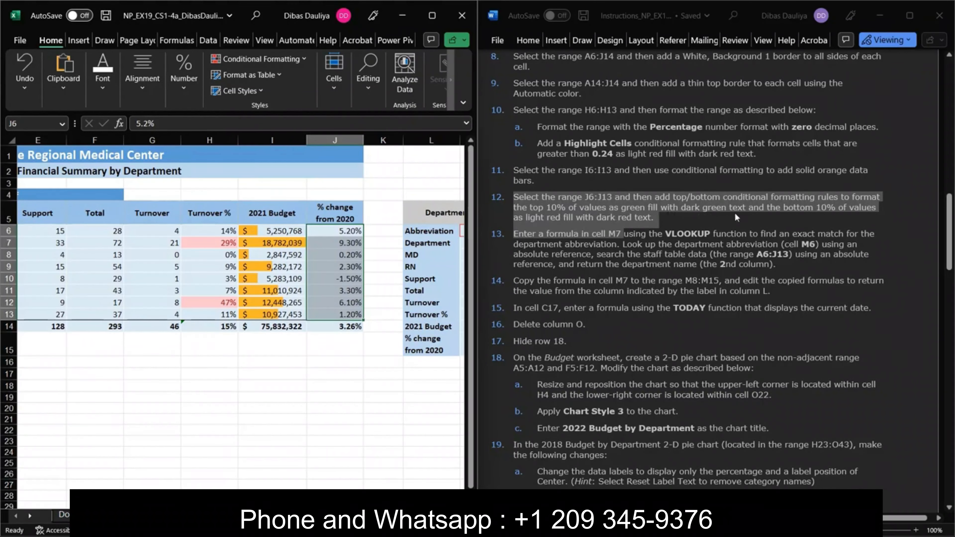
click(283, 63)
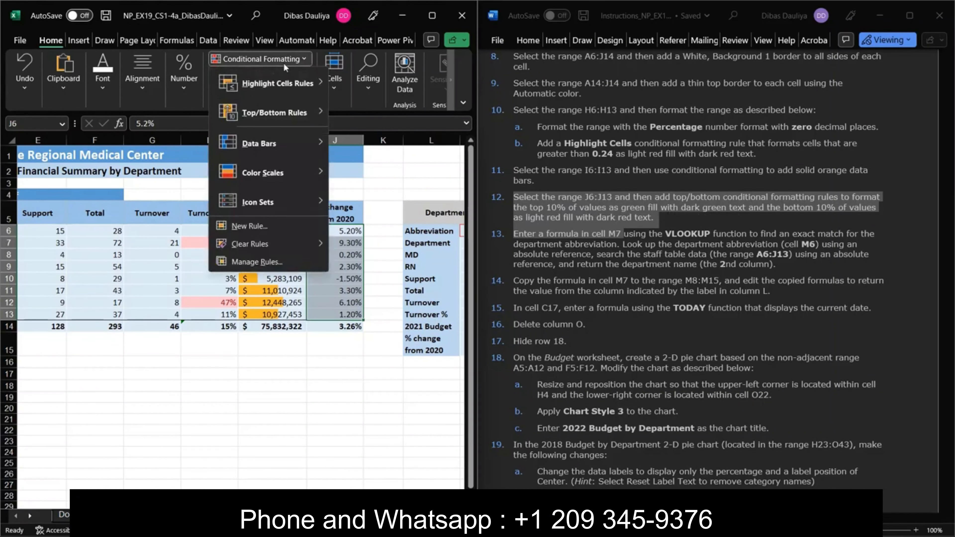
mouse_move(285, 85)
mouse_move(283, 111)
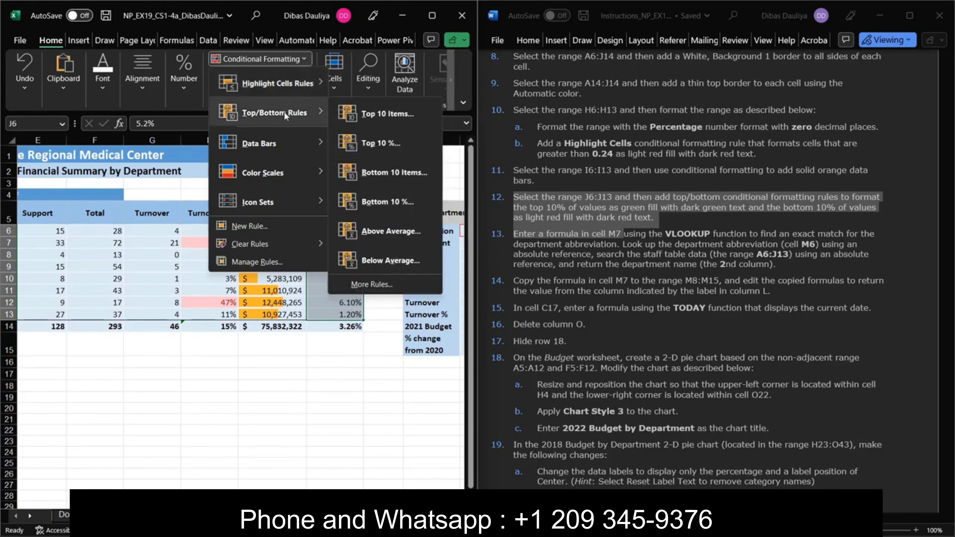
click(379, 144)
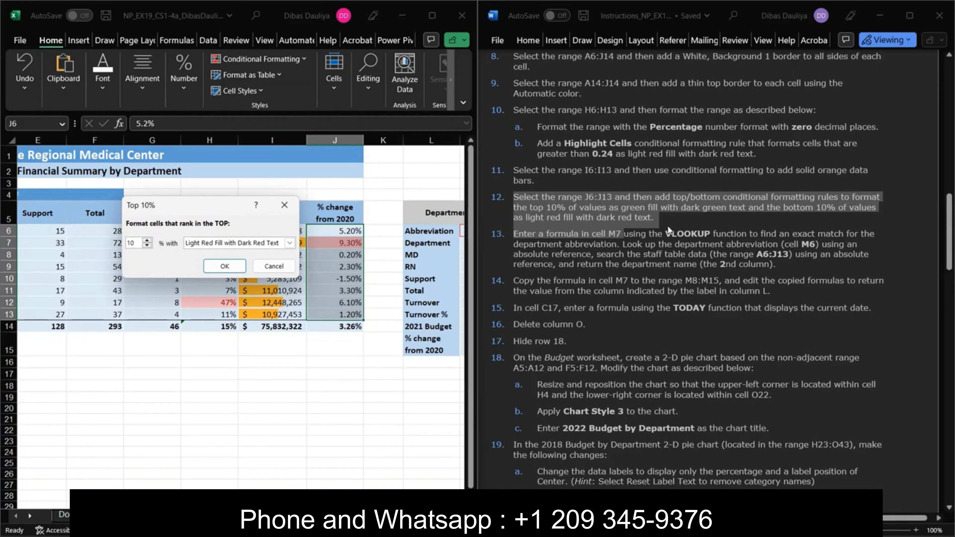
click(245, 244)
click(234, 271)
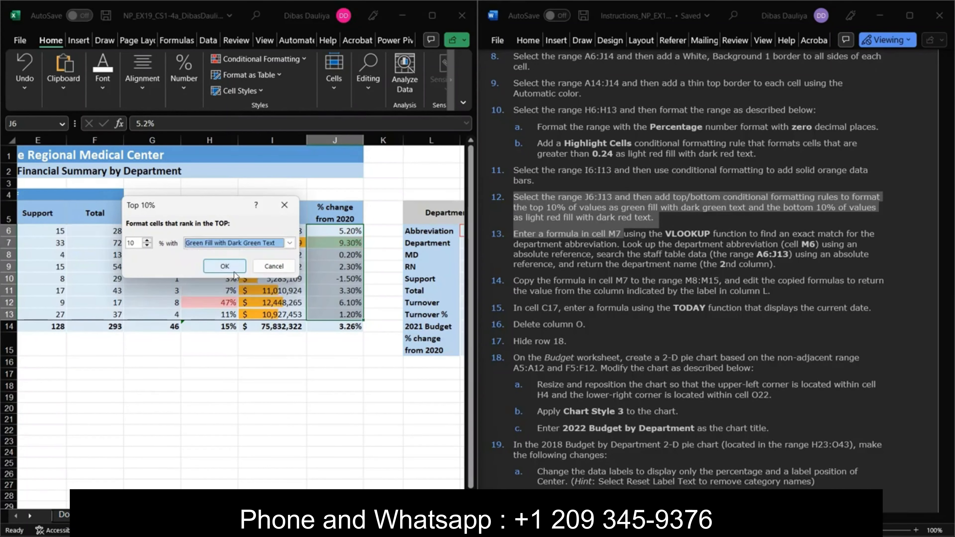
click(232, 268)
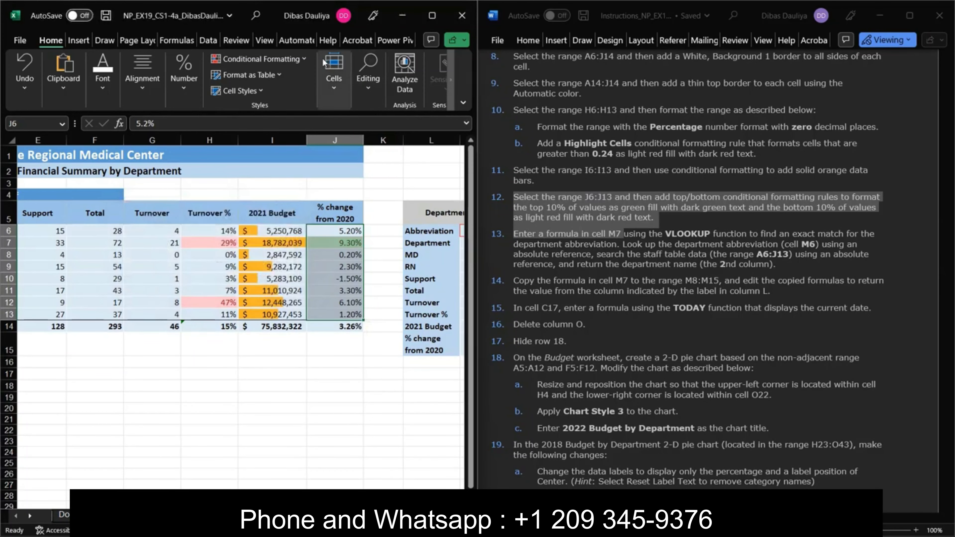
Add a Bottom 10% conditional formatting rule to J6:J13 using Light Red Fill with Dark Red Text
click(273, 56)
mouse_move(281, 116)
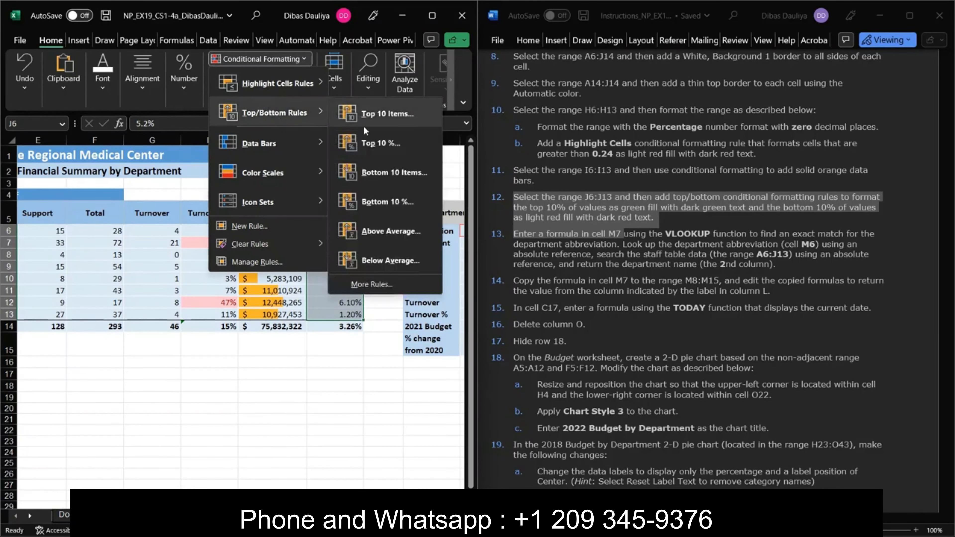
click(395, 201)
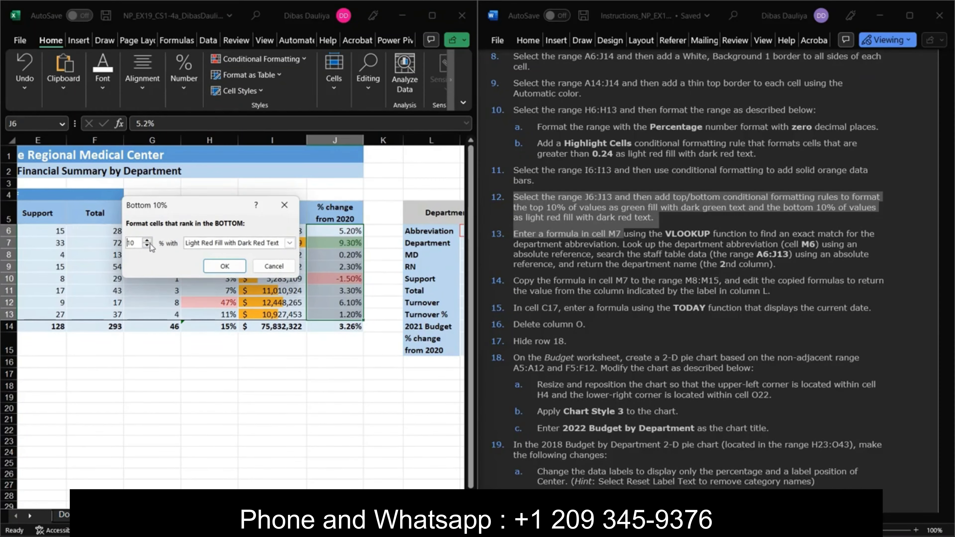
click(223, 268)
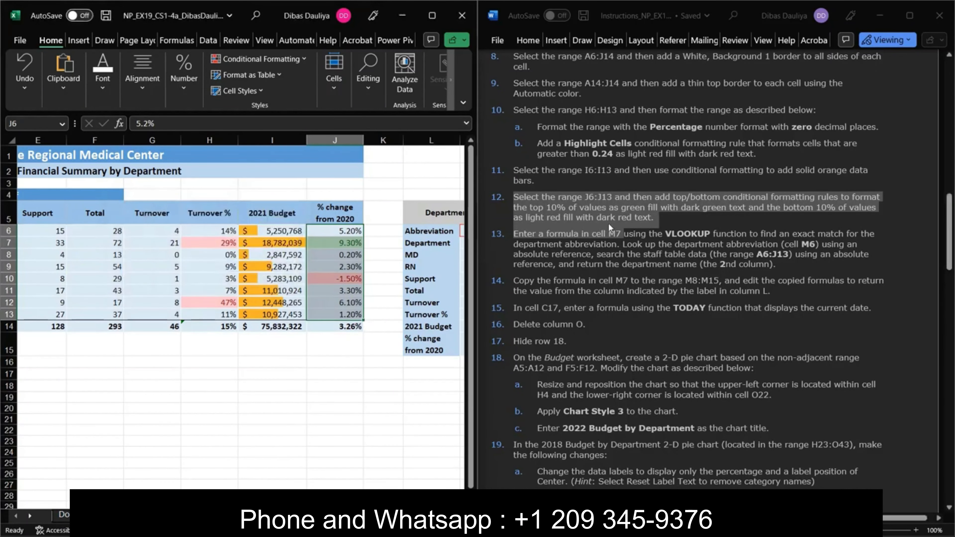
Start a VLOOKUP formula with an empty pair of parentheses in cell M7 of the Department summary
click(544, 238)
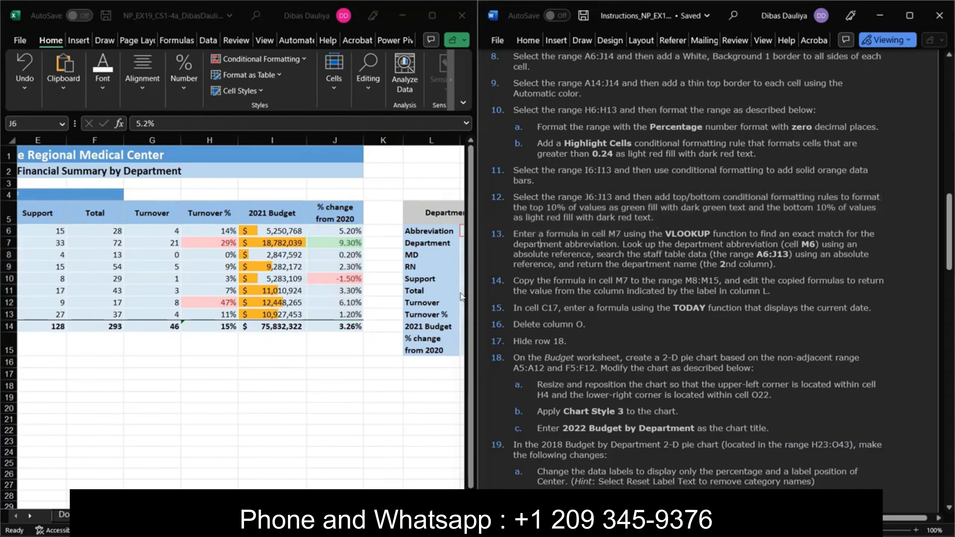
scroll(326, 331, right, 6)
scroll(328, 335, left, 1)
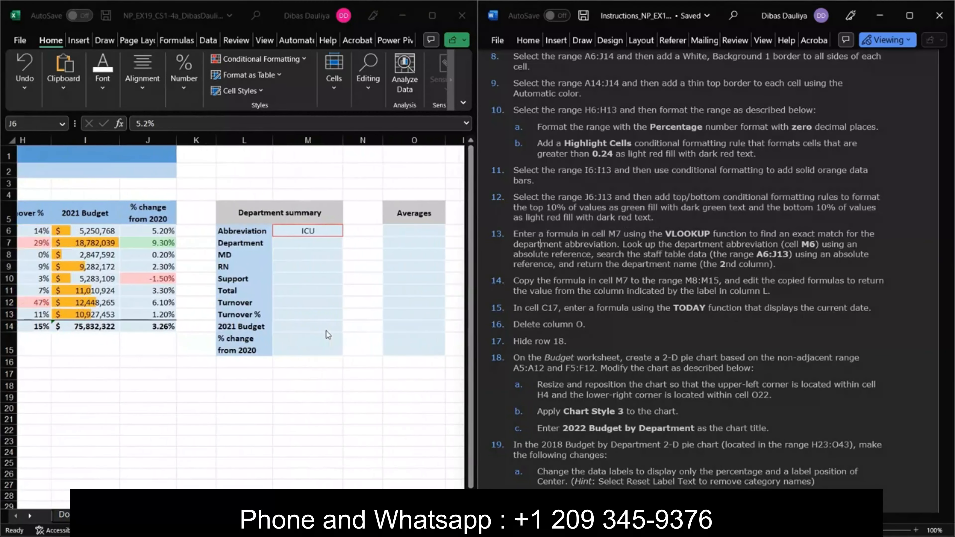
click(283, 237)
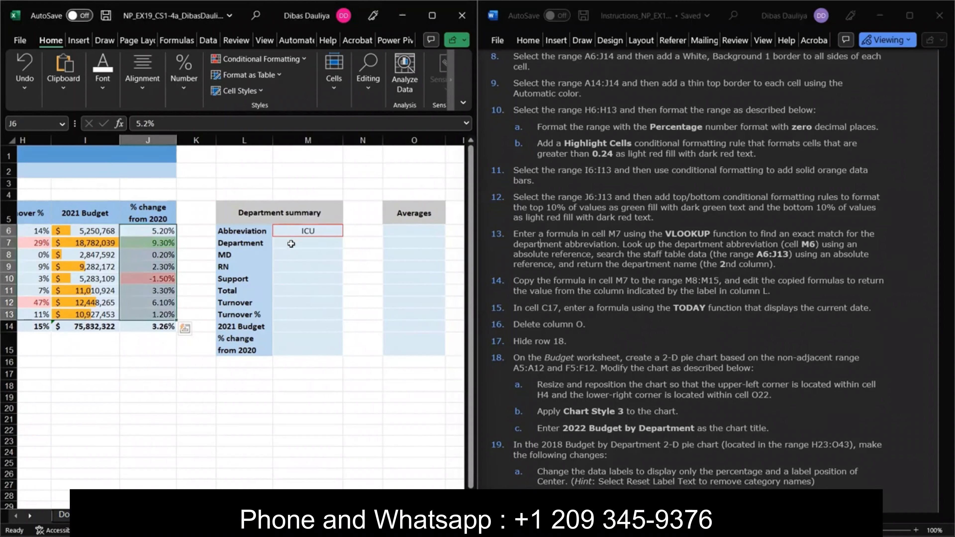
click(289, 244)
click(277, 122)
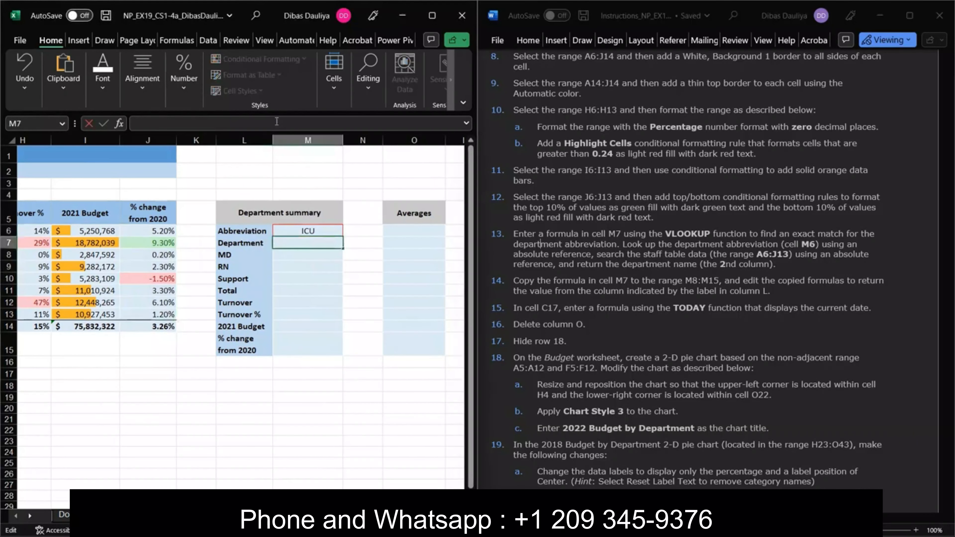
text(=vlook)
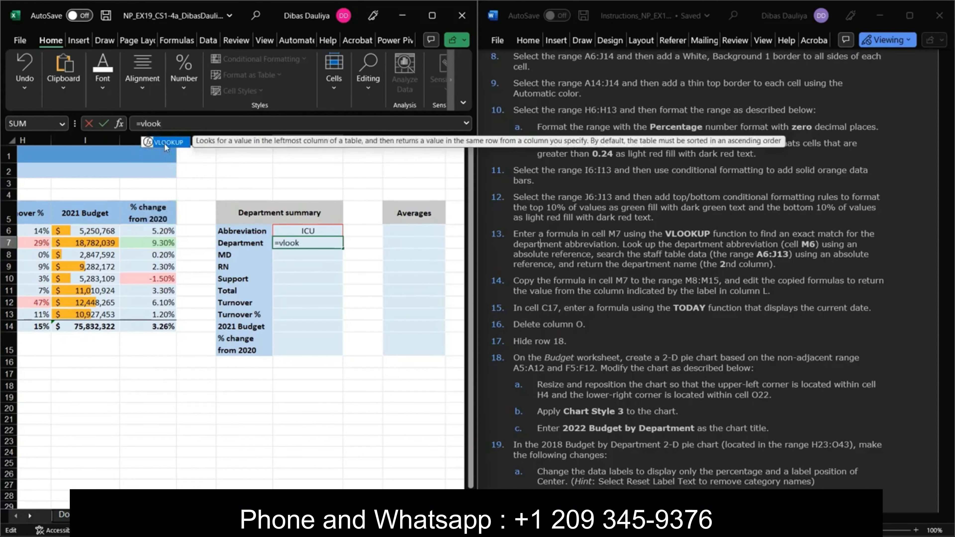
text(ip)
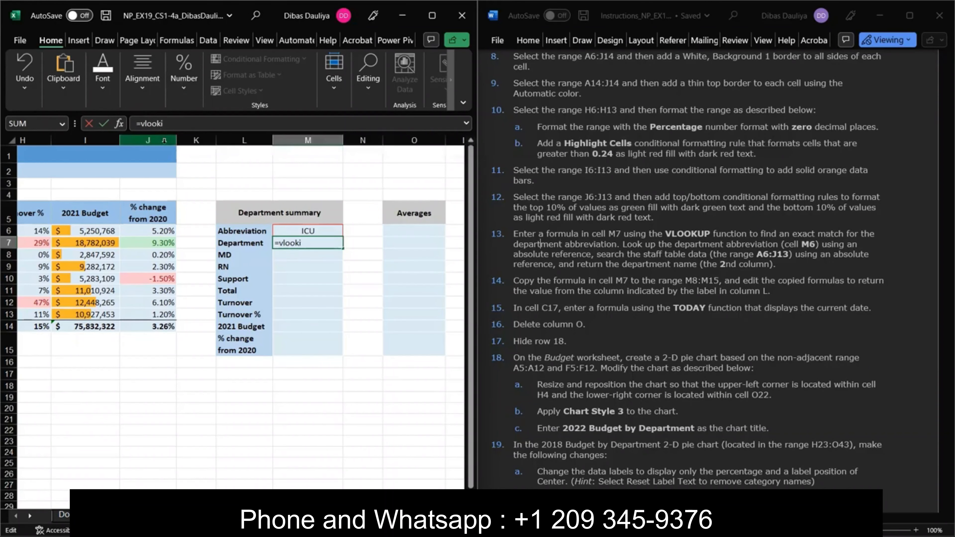
key(BackSpace)
text(up()
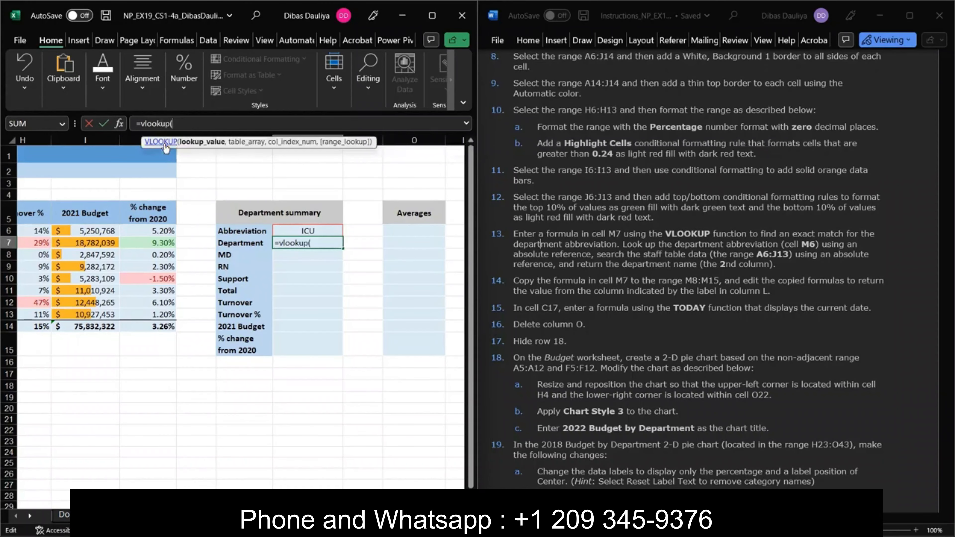
text())
key(Left)
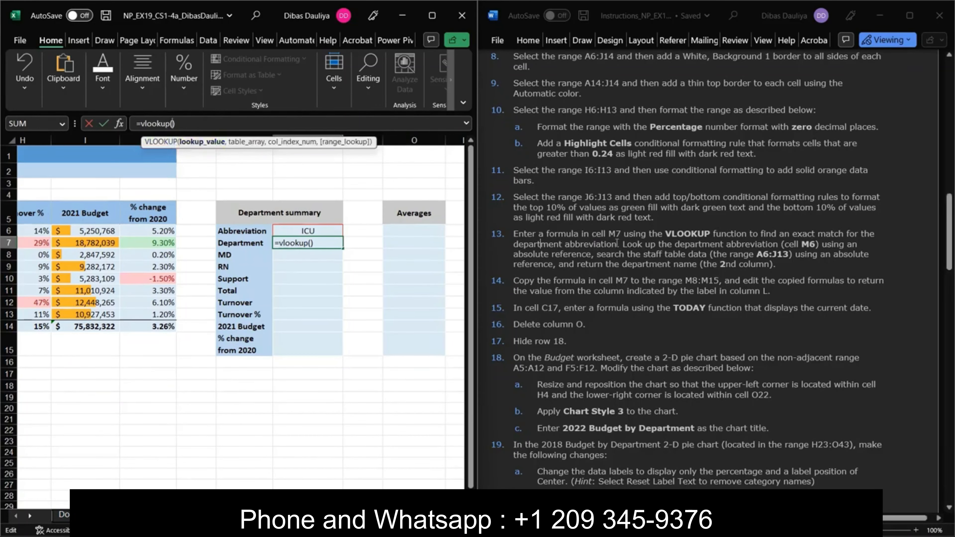
Enter cell M6 as the VLOOKUP lookup value in M7 and make it the absolute reference $M$6
text(m6,)
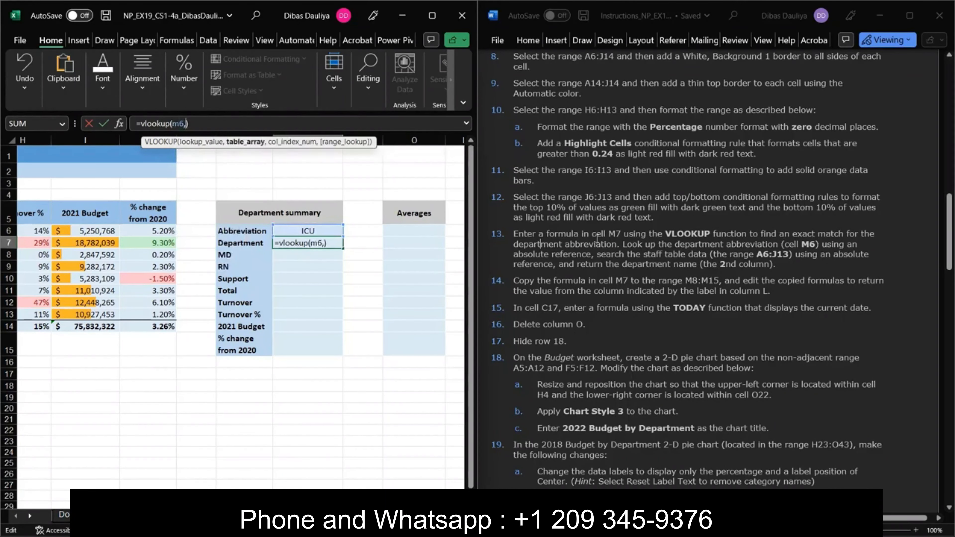
double_click(178, 124)
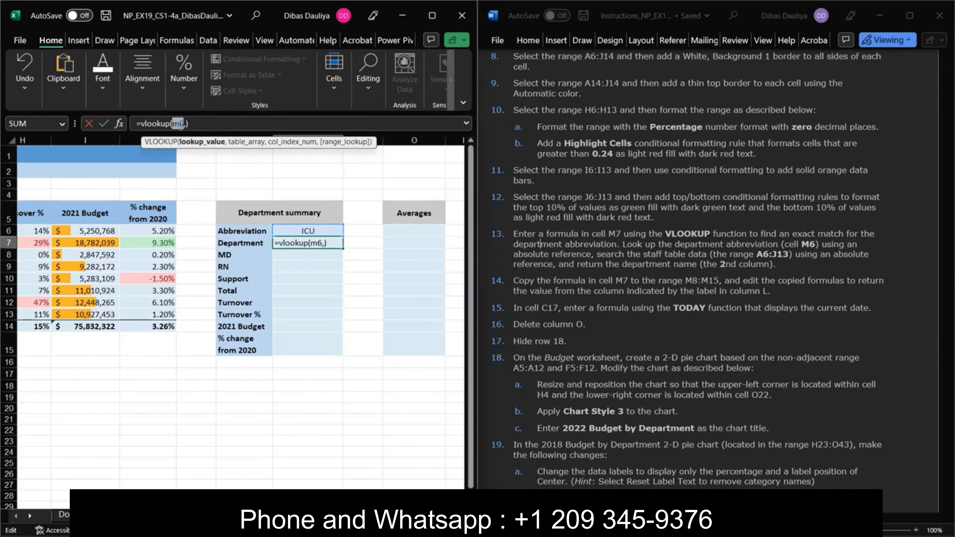
key(F4)
click(175, 124)
click(204, 126)
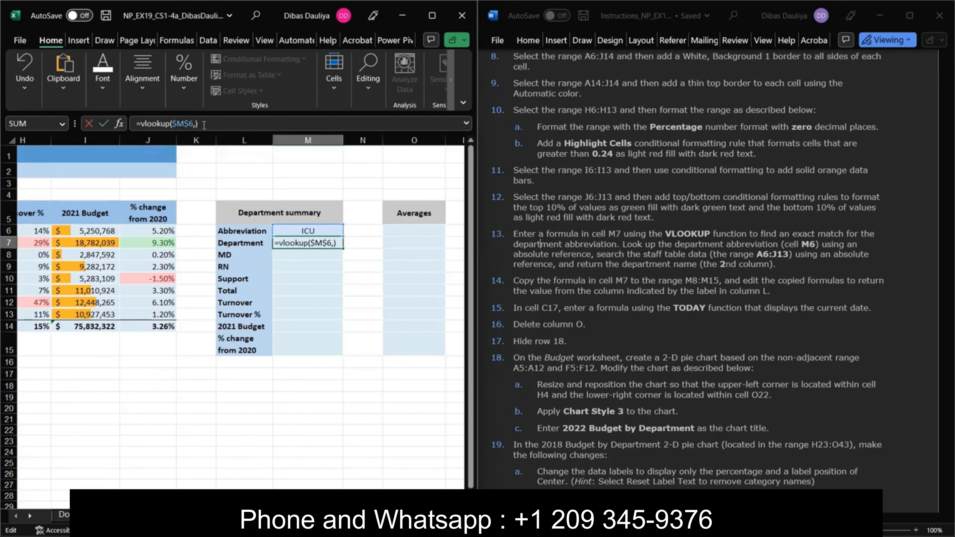
Complete the M7 VLOOKUP with the absolute table range $A$6:$J$13 and column index 2
key(Left)
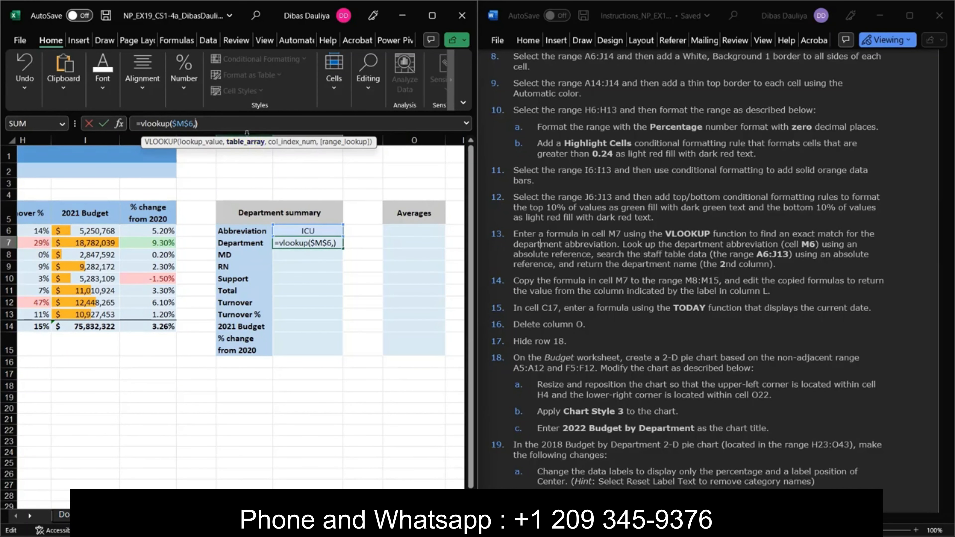
text(a6)
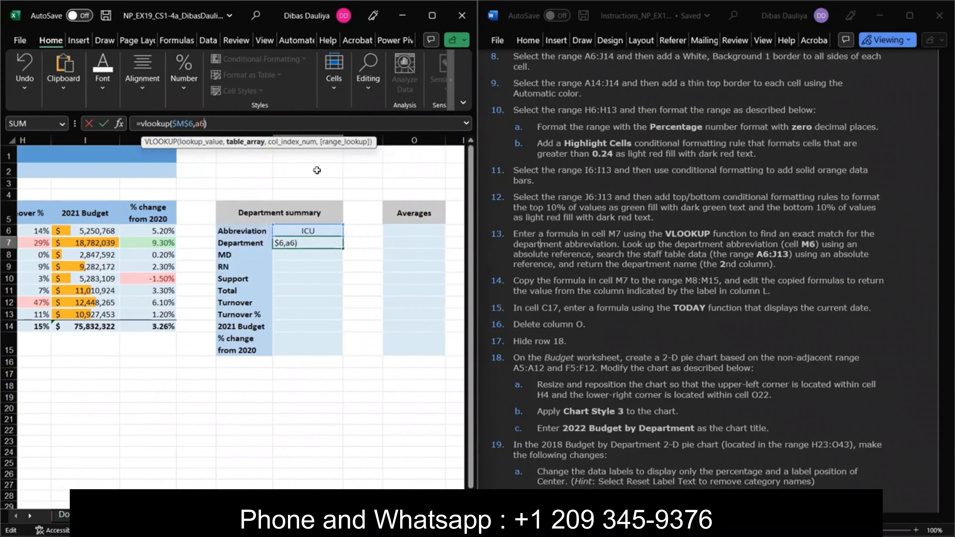
text(:j13)
double_click(201, 126)
click(201, 126)
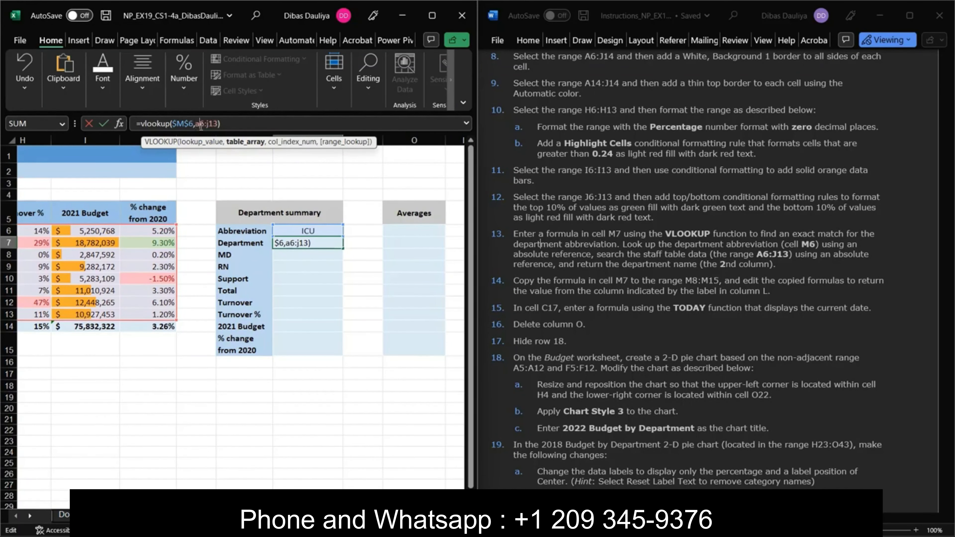
key(shift+Left)
key(shift+Left)
key(F4)
key(shift+Right)
key(shift+Right)
key(shift+Right)
key(F4)
text(,)
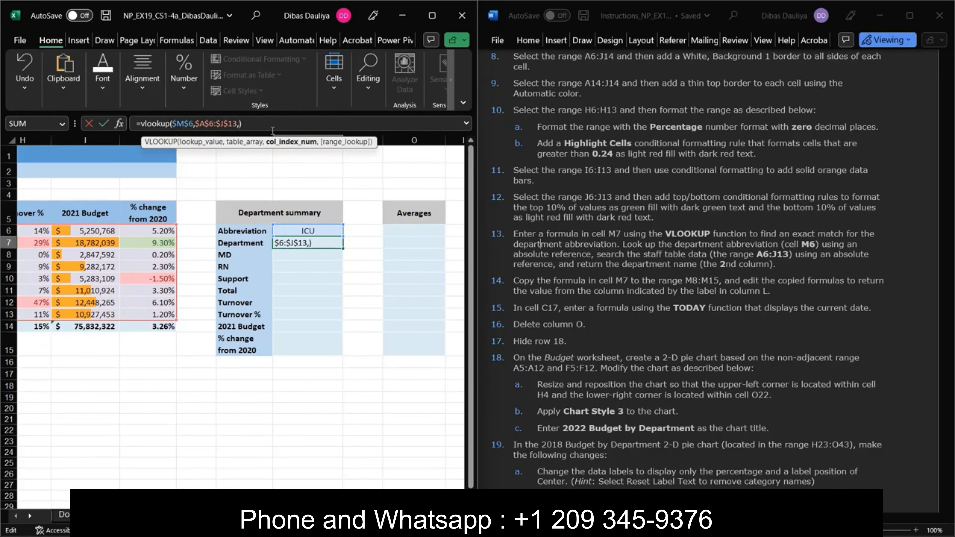
text(2))
key(Return)
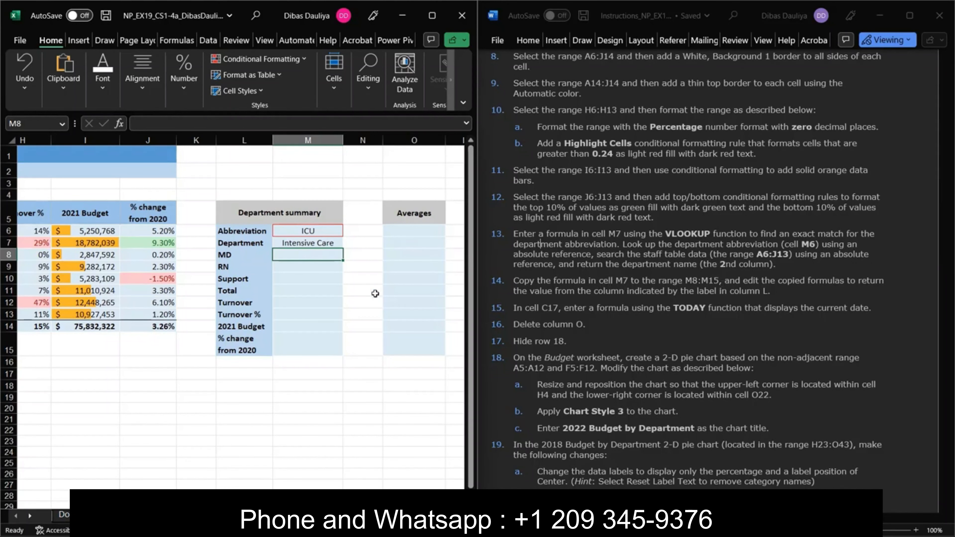
Copy the VLOOKUP formula from cell M7 down to the range M8:M15
click(321, 244)
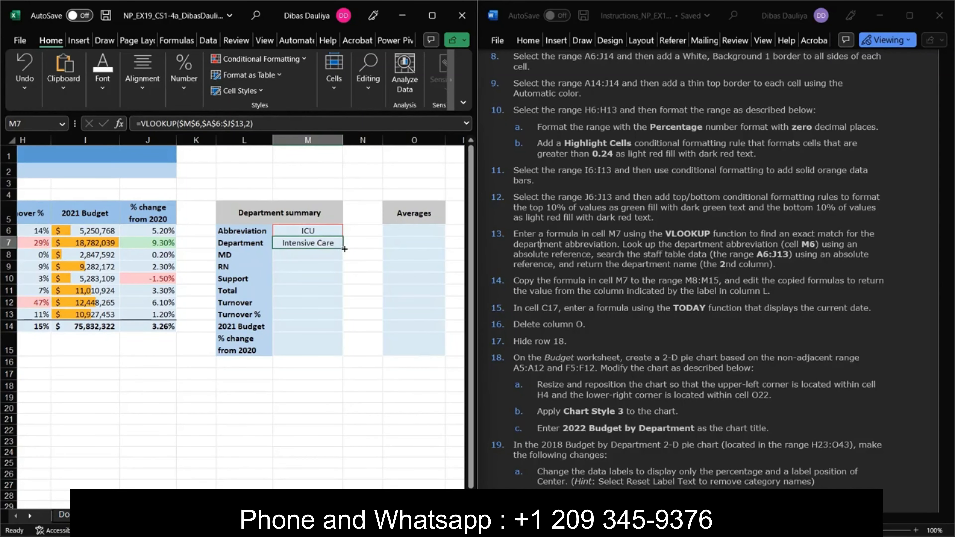
drag(345, 249, 332, 348)
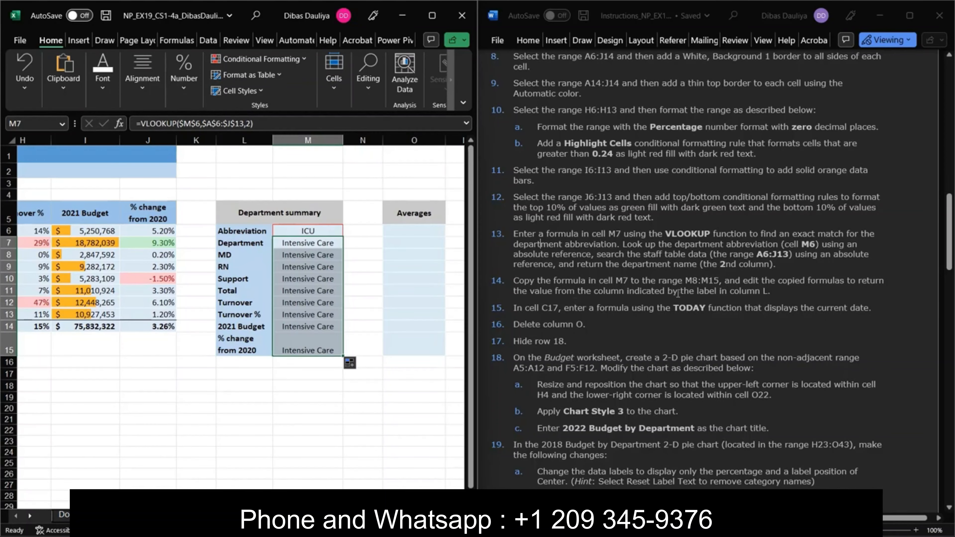
Maximize the workbook window and change the column index in M8's VLOOKUP formula to 3 for the MD value
click(239, 249)
scroll(239, 248, left, 5)
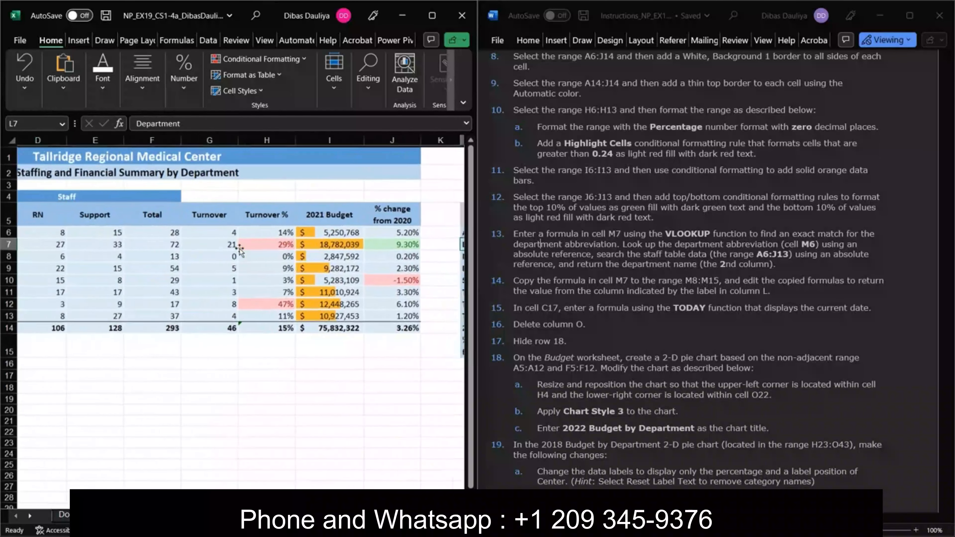
click(432, 15)
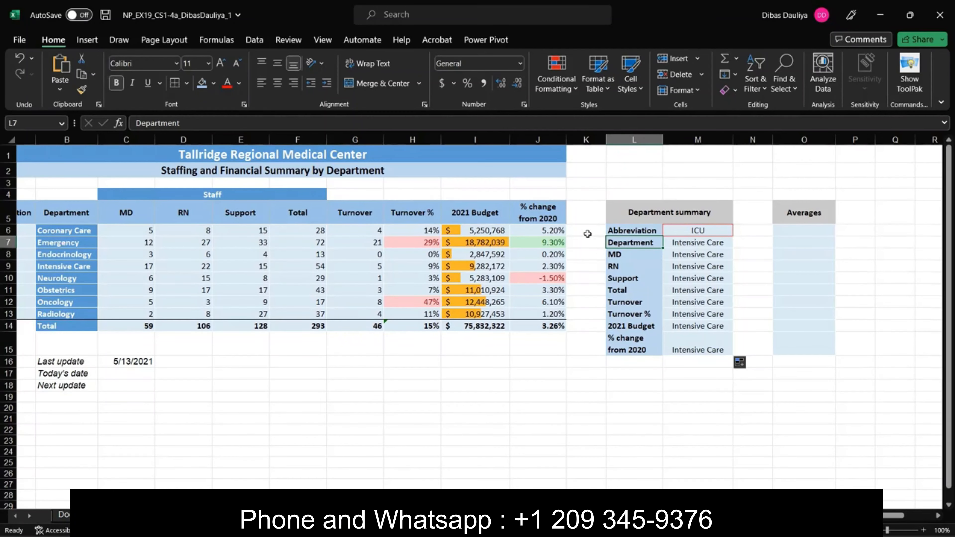
click(694, 248)
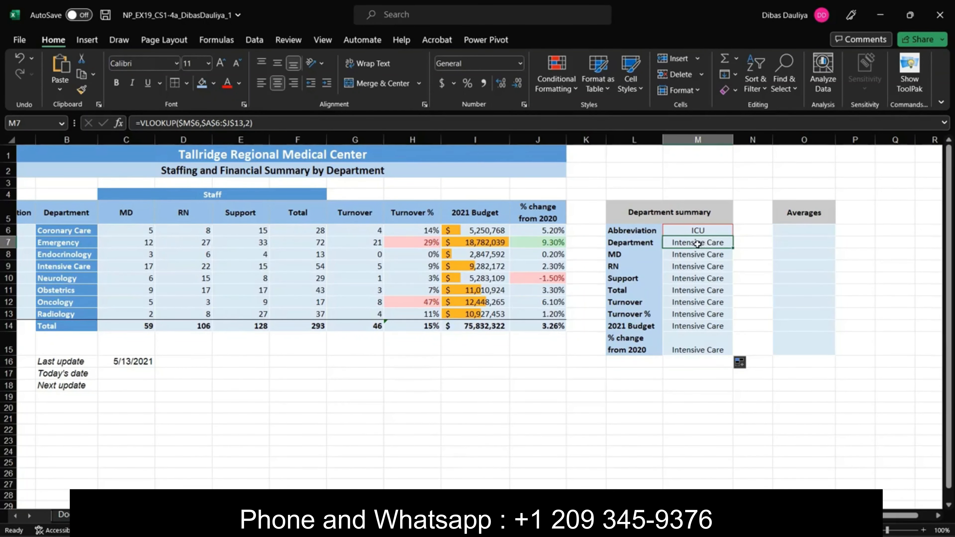
click(695, 254)
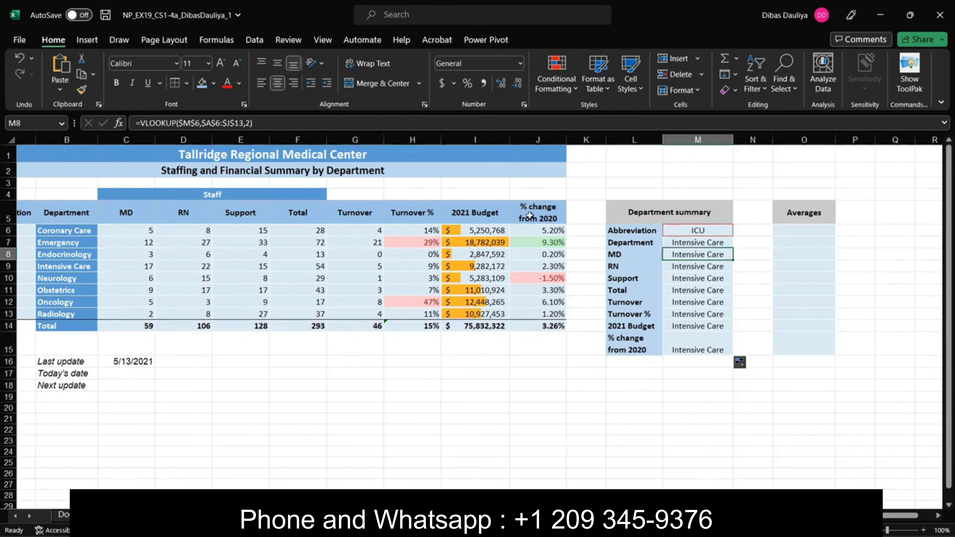
click(370, 127)
key(Left)
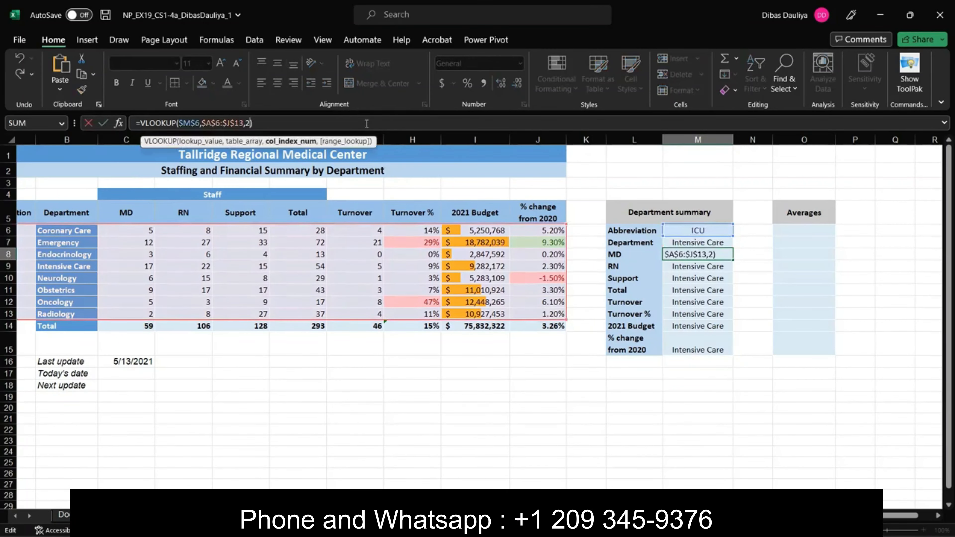
key(BackSpace)
text(2)
key(Return)
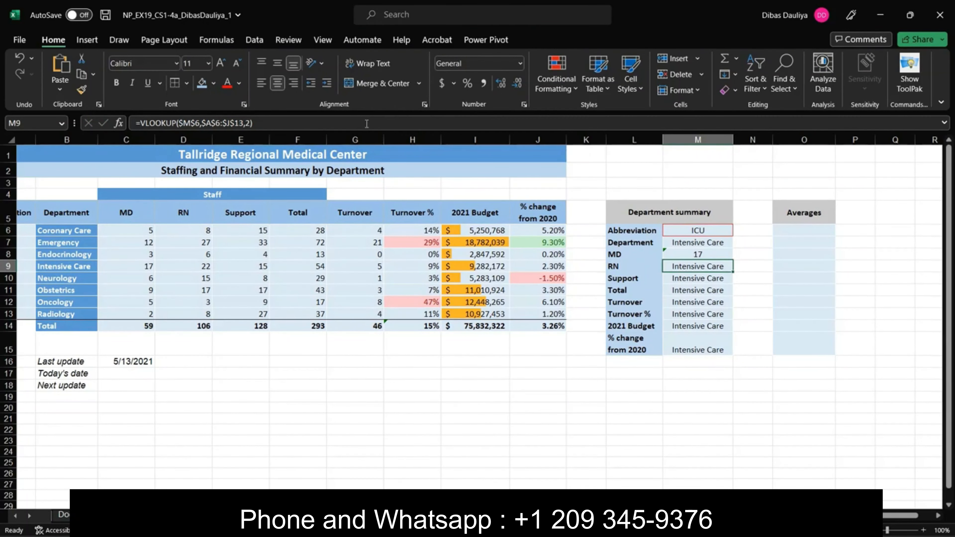
Change the VLOOKUP column index to 4 in cell M9 for RN and to 5 in cell M10 for Support
key(Up)
key(Down)
click(250, 123)
key(BackSpace)
text(4)
key(Return)
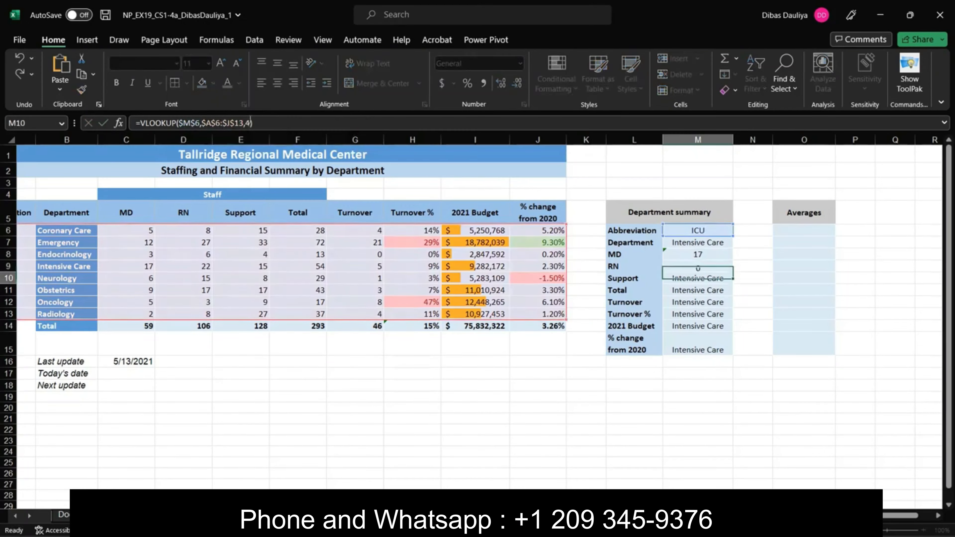
click(250, 124)
key(BackSpace)
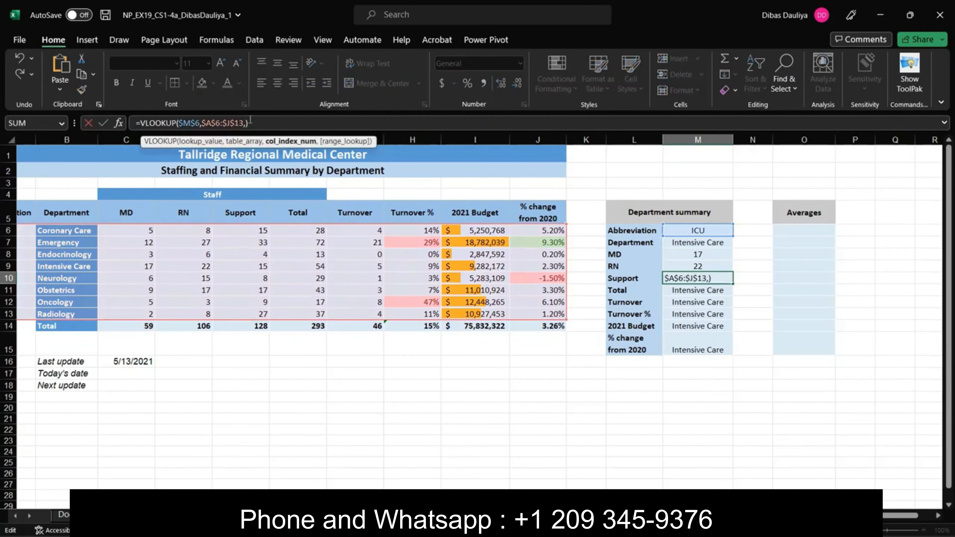
text(5)
key(Return)
Set the VLOOKUP column index to 6 in cell M11 for Total and to 7 in cell M12 for Turnover
click(250, 124)
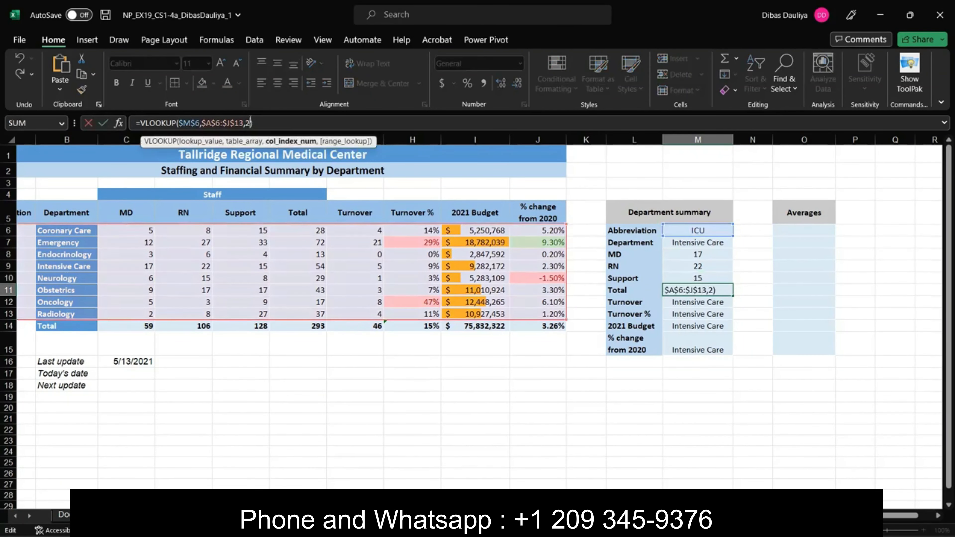
key(BackSpace)
text(6)
key(Return)
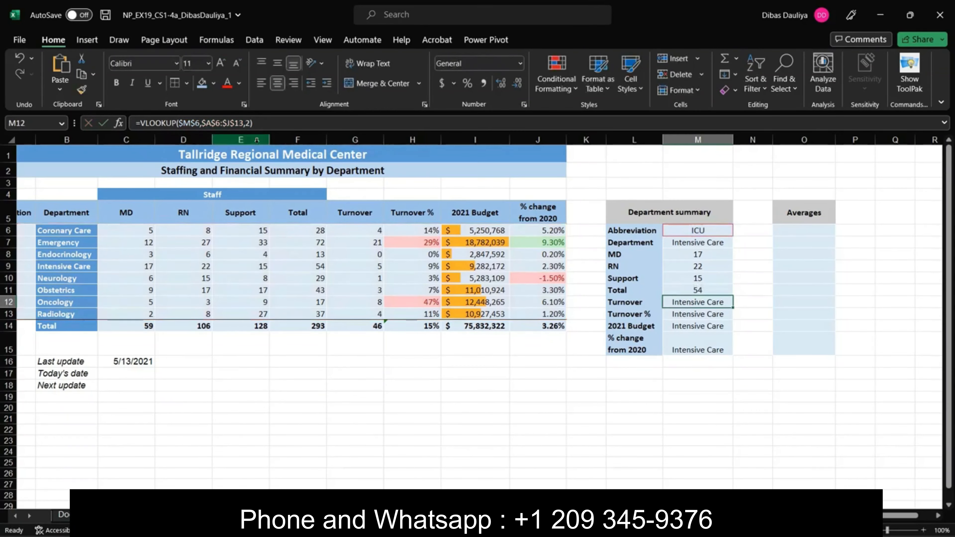
click(252, 123)
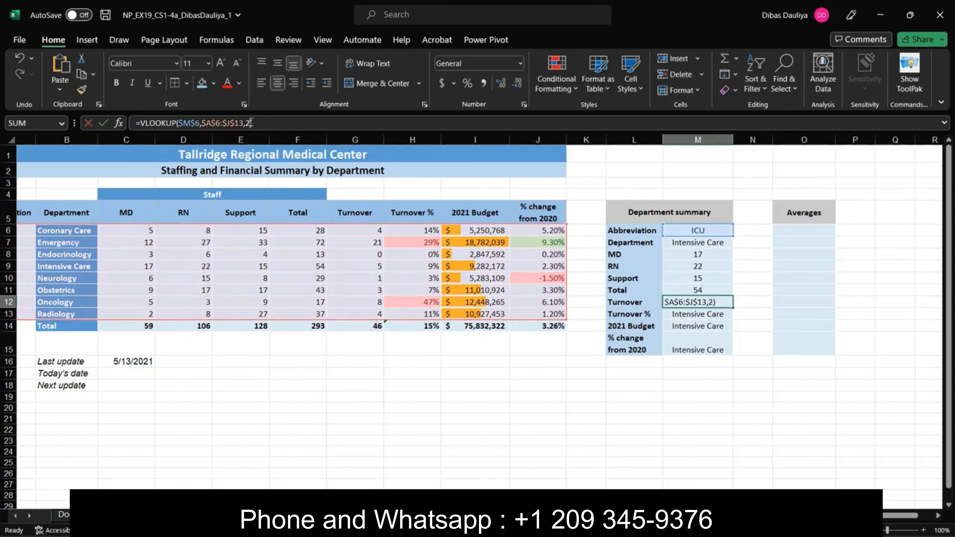
key(BackSpace)
key(Return)
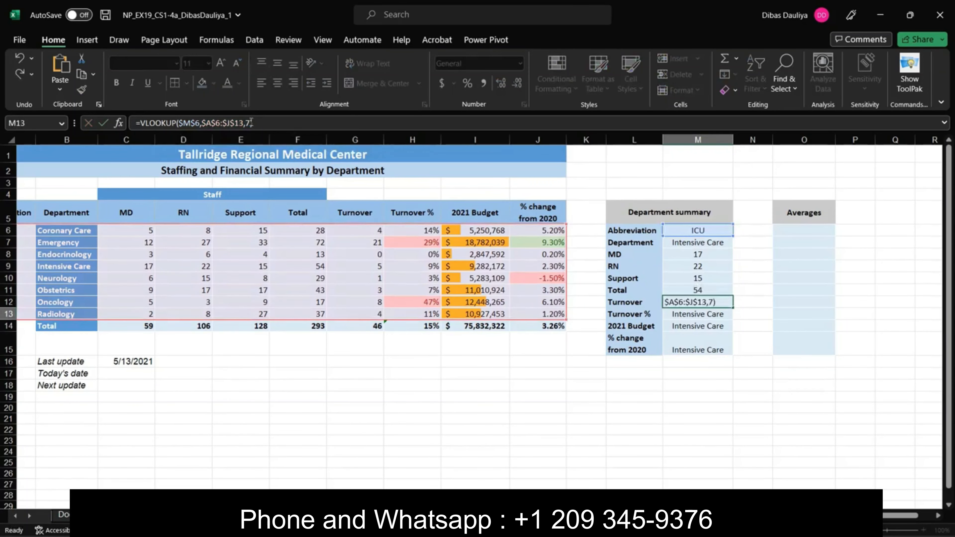
Edit the VLOOKUP formulas to use column index 8 in M13 for Turnover % and 9 in M14 for 2021 Budget
click(247, 123)
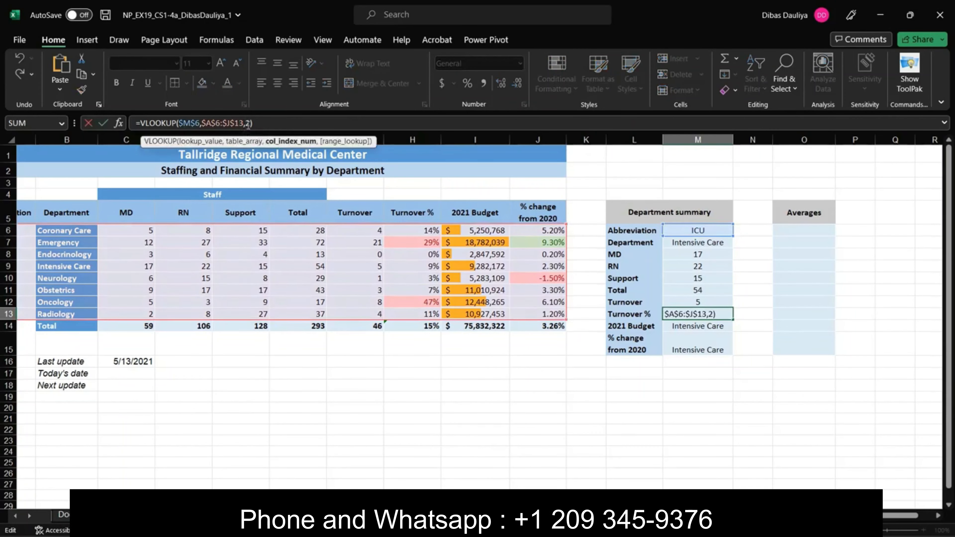
key(BackSpace)
text(8)
key(Return)
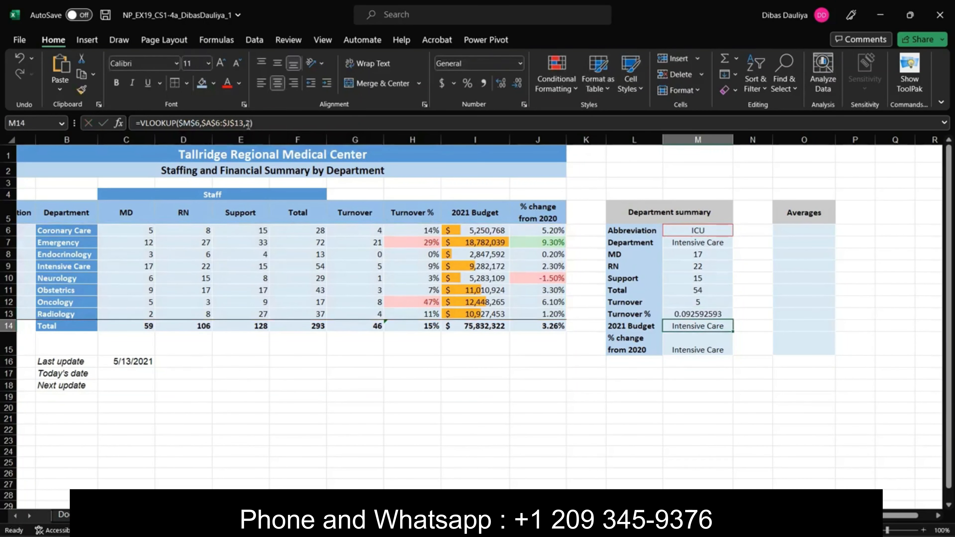
click(250, 123)
key(BackSpace)
text(9)
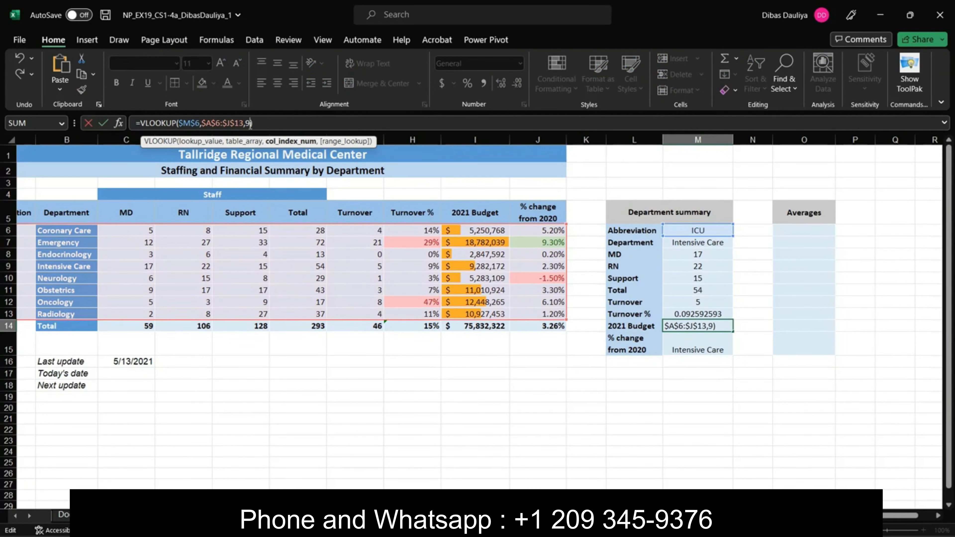
key(Return)
Change the column index in M15's VLOOKUP formula to 10 for the % change from 2020
click(250, 123)
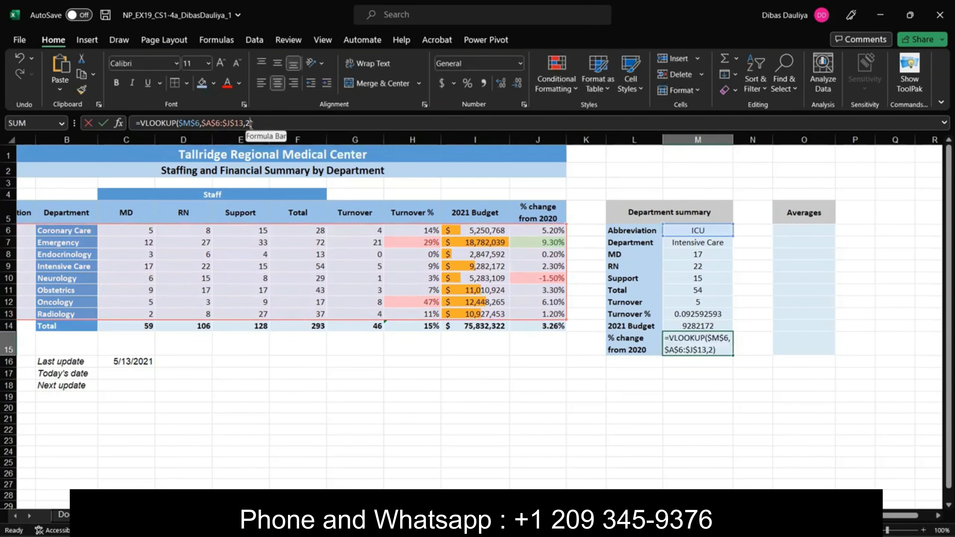
key(BackSpace)
text(10)
key(Return)
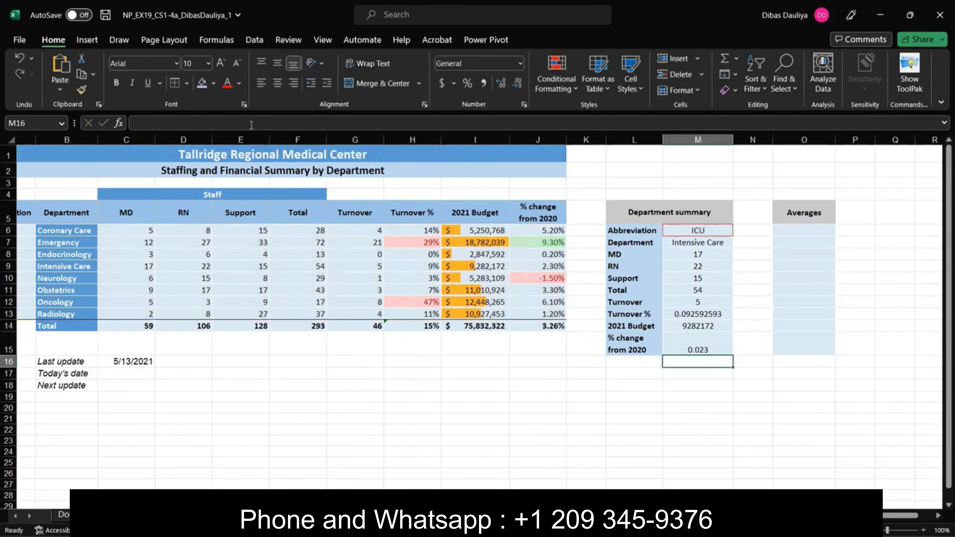
click(641, 395)
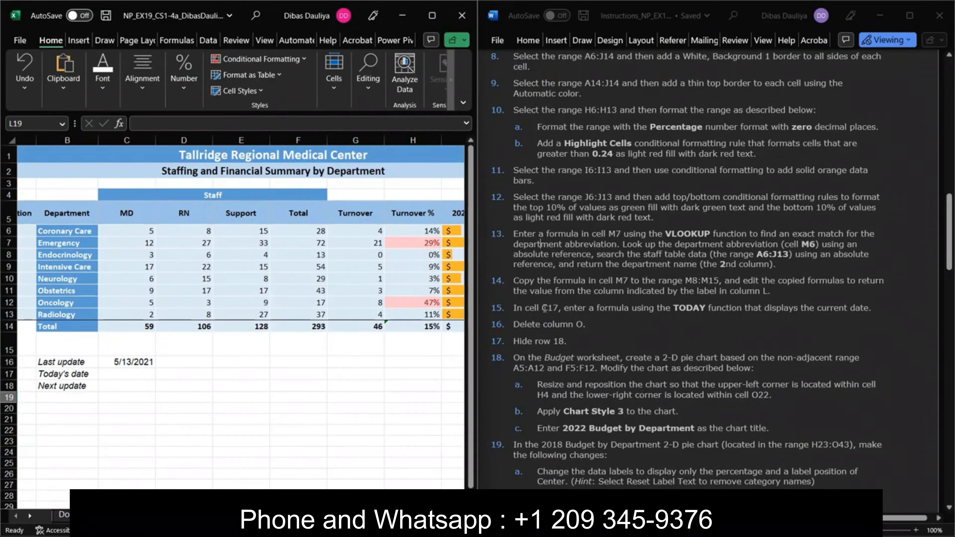
Enter the formula =TODAY() in cell C17 beside the Today's date label
scroll(329, 364, right, 4)
scroll(329, 363, left, 5)
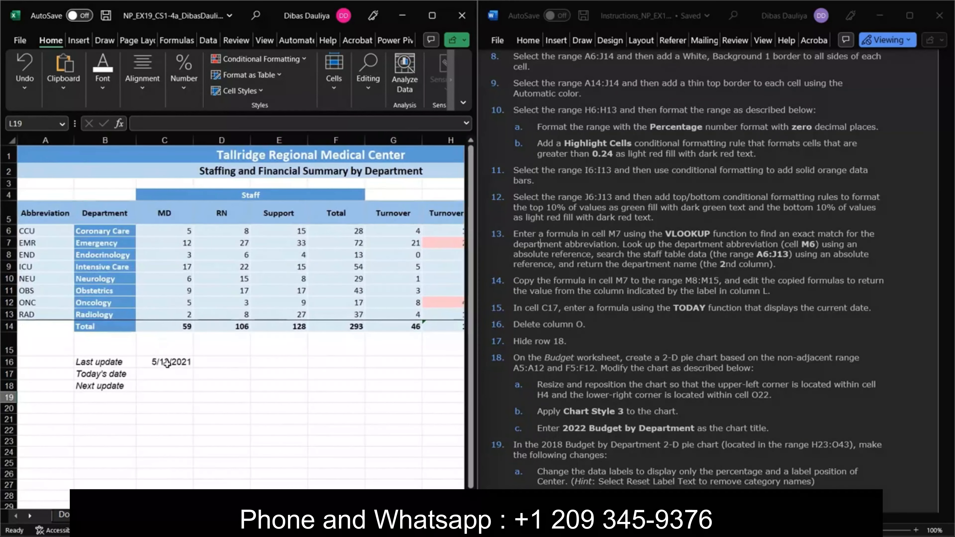
click(177, 374)
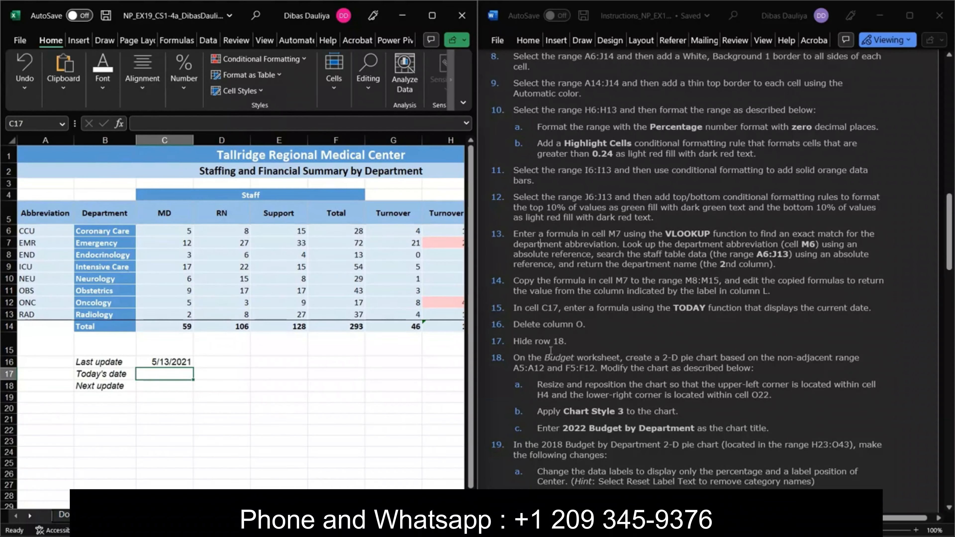
text(=toda)
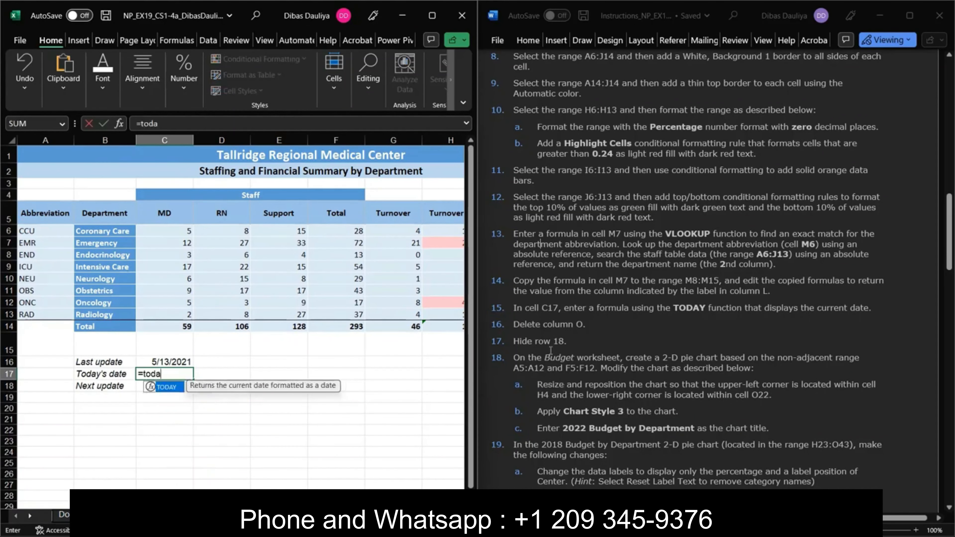
text(y())
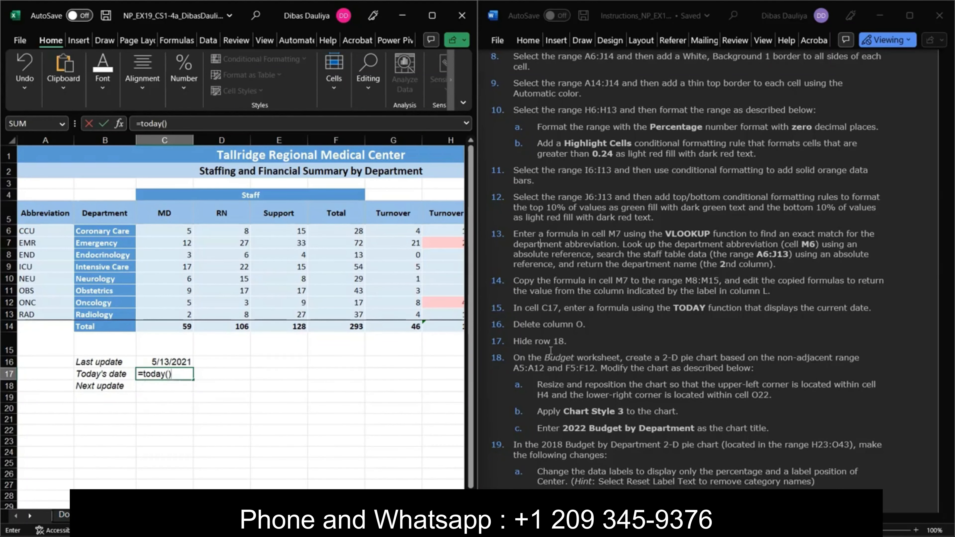
key(Return)
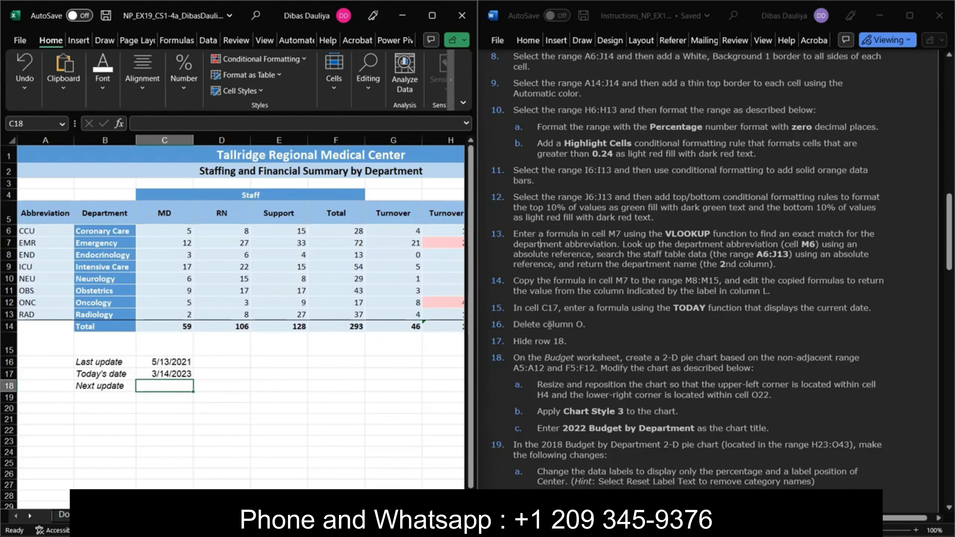
Delete column O, which holds the Averages block, from the Departments worksheet
scroll(421, 333, right, 2)
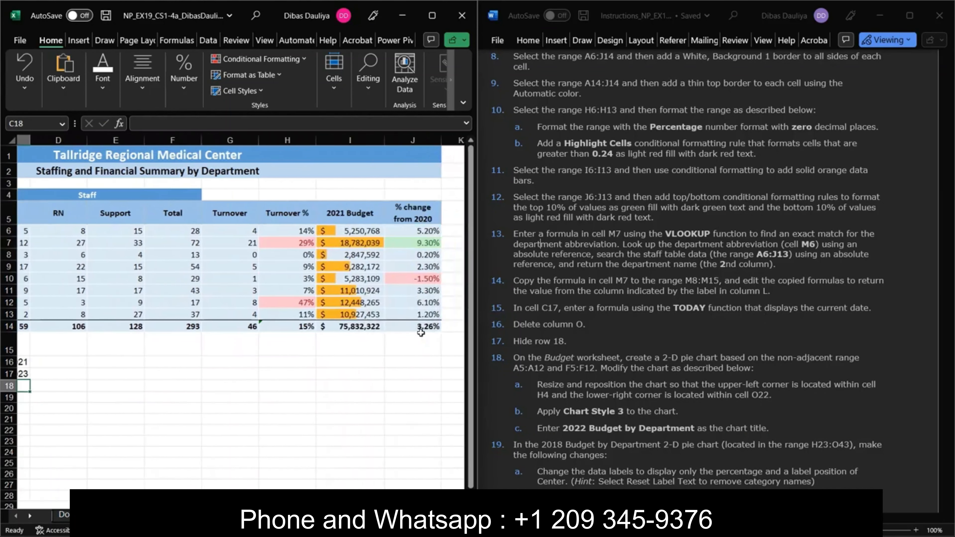
scroll(421, 332, right, 4)
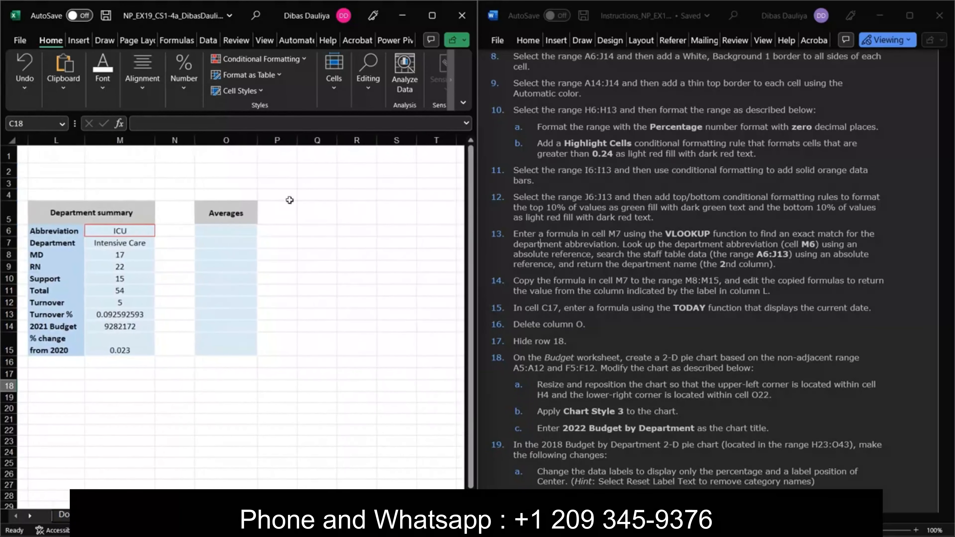
click(226, 141)
right_click(213, 145)
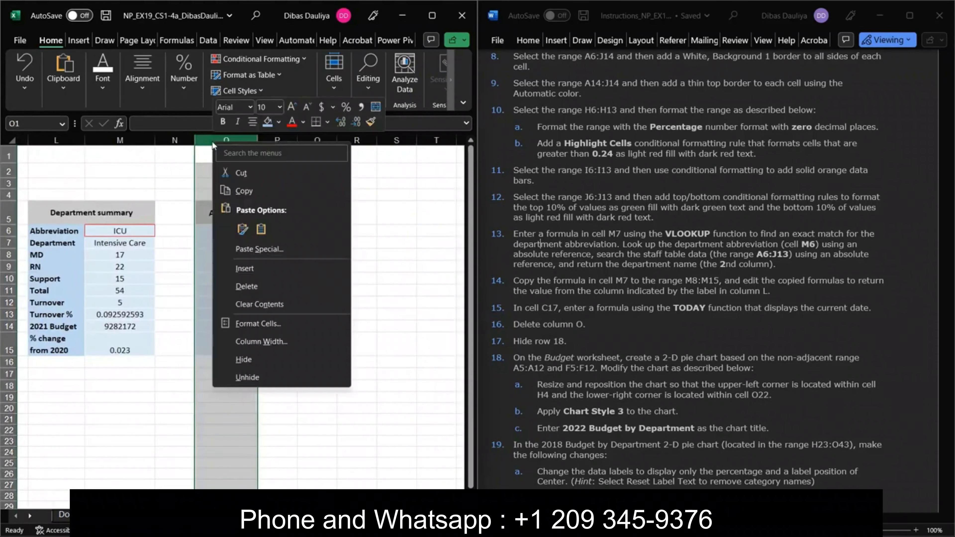
click(257, 287)
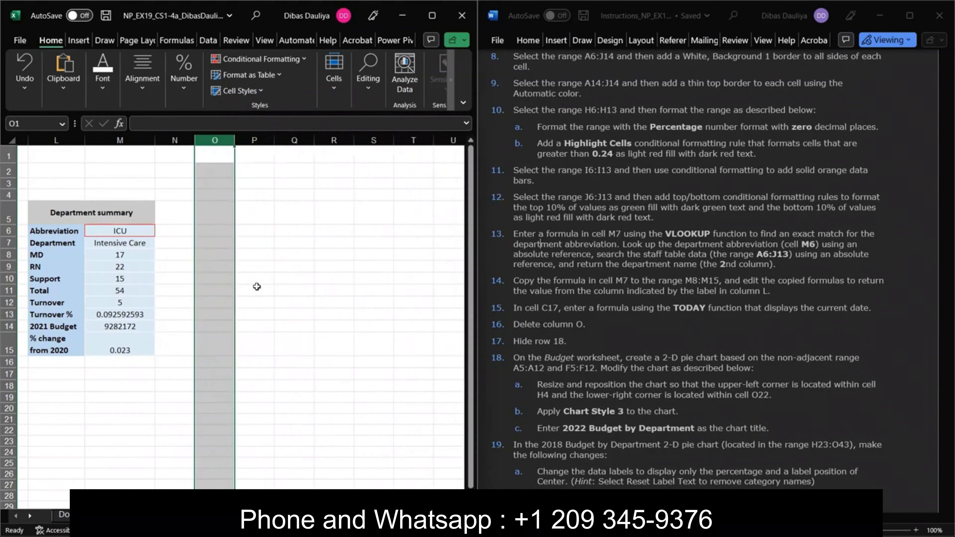
Hide row 18, which contains the Next update label
scroll(712, 350, down, 1)
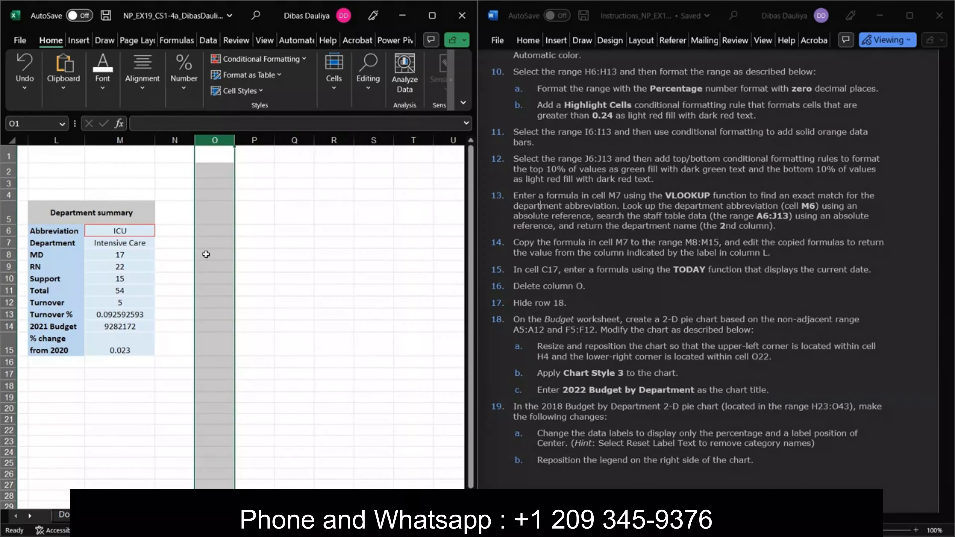
scroll(205, 252, left, 10)
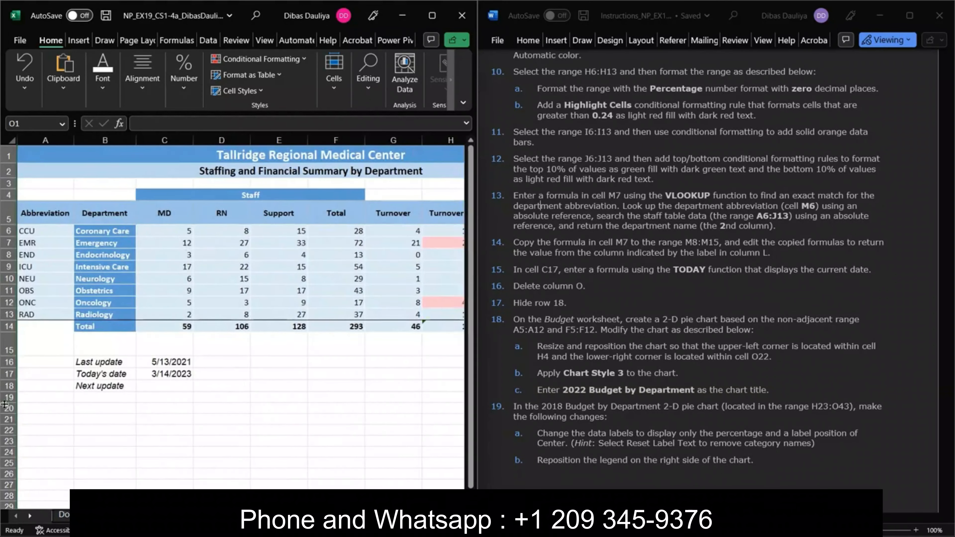
scroll(8, 395, down, 1)
click(4, 360)
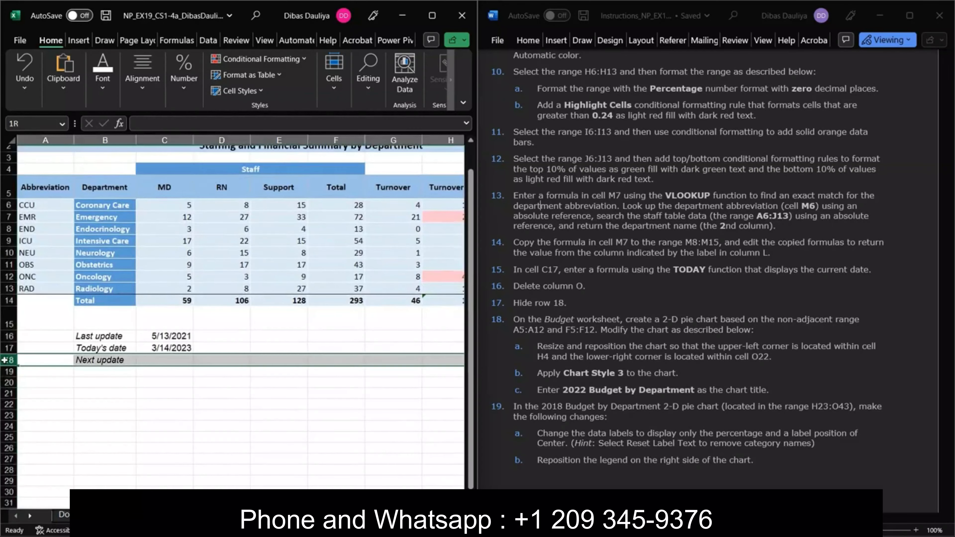
right_click(4, 359)
click(36, 332)
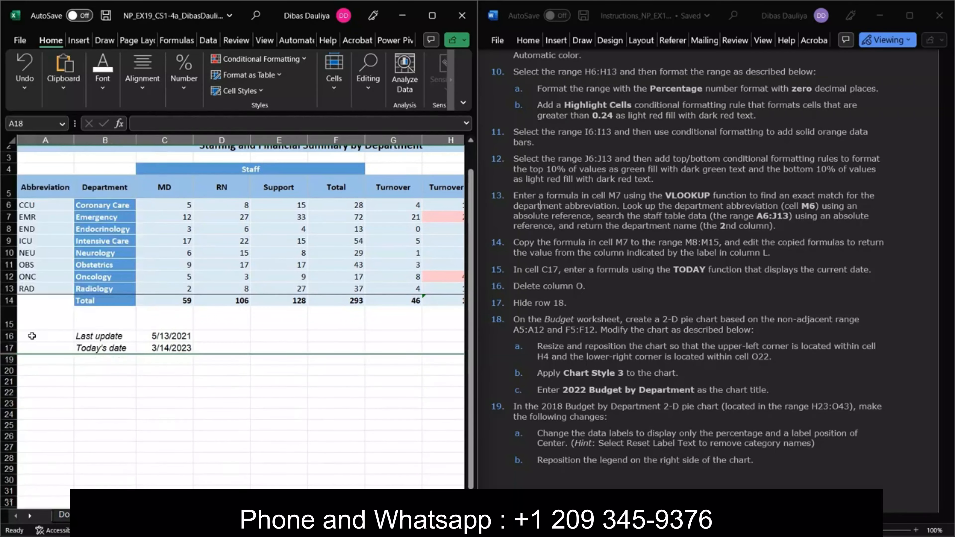
On the Budget worksheet, select the non-adjacent ranges A5:A12 and F5:F12
click(540, 205)
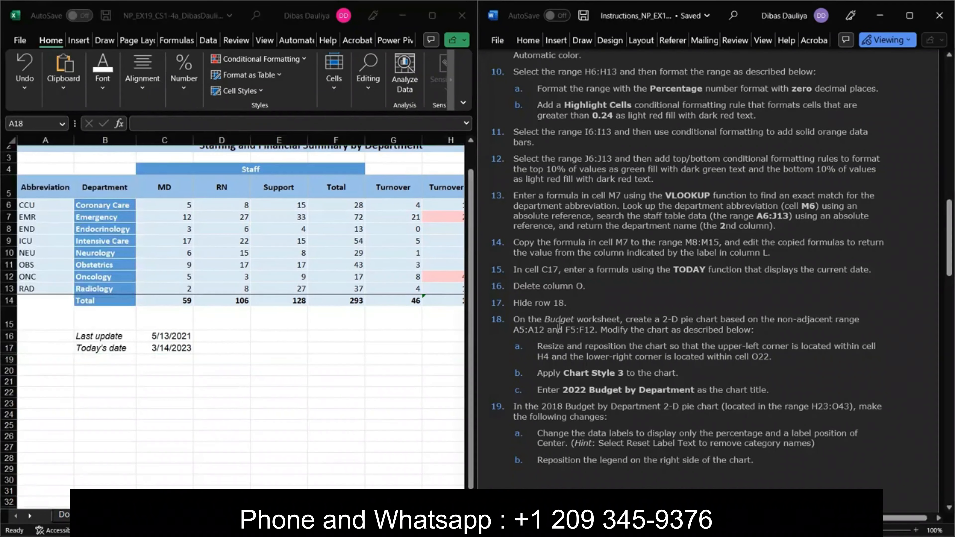
scroll(540, 206, down, 1)
click(195, 516)
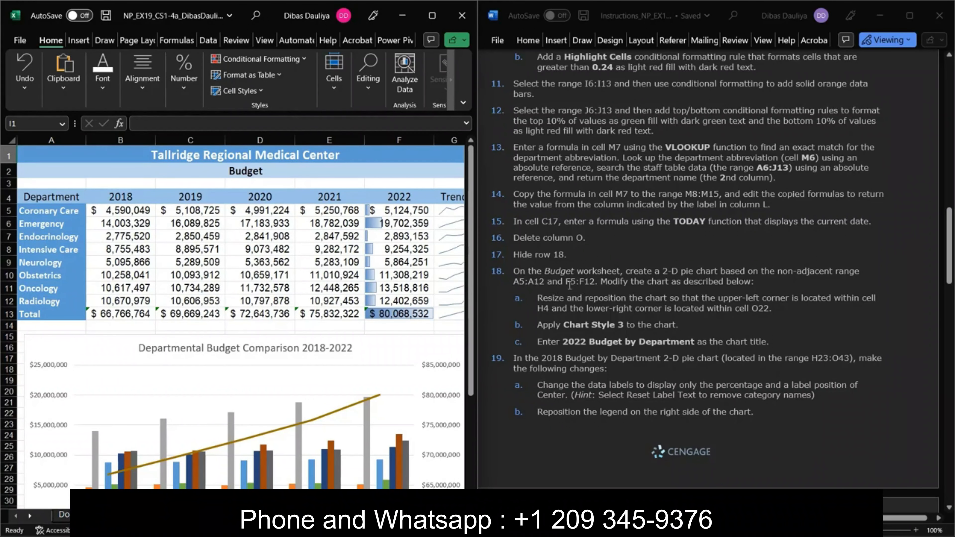
click(39, 210)
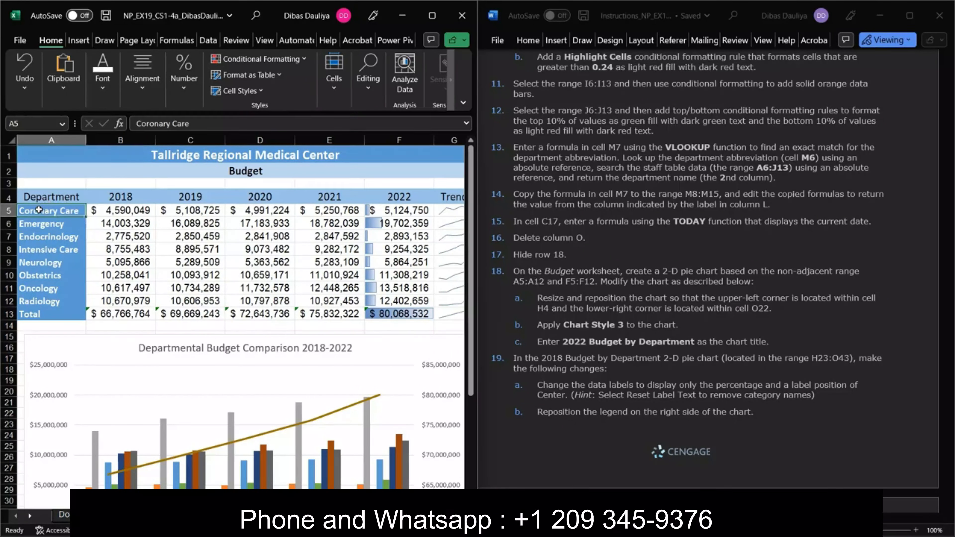
shift+click(42, 304)
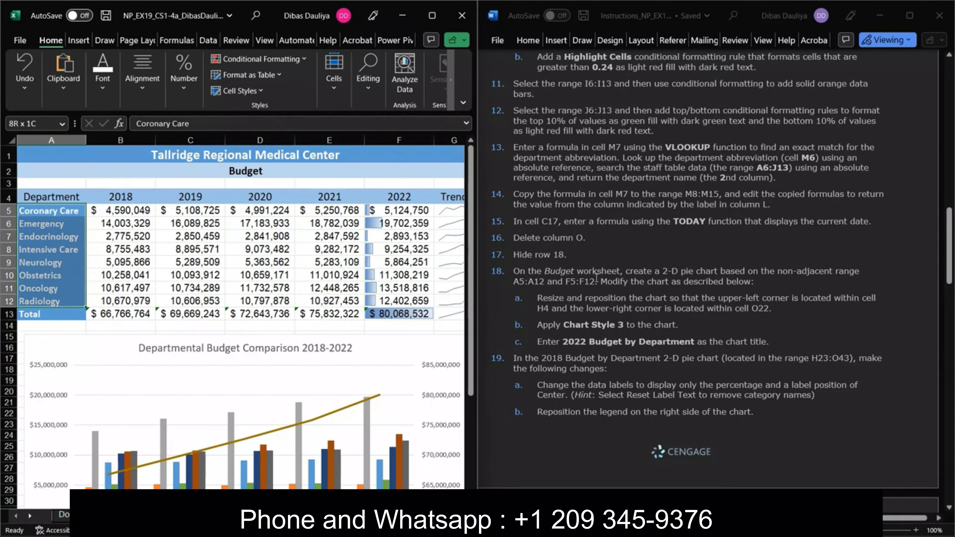
scroll(318, 236, right, 1)
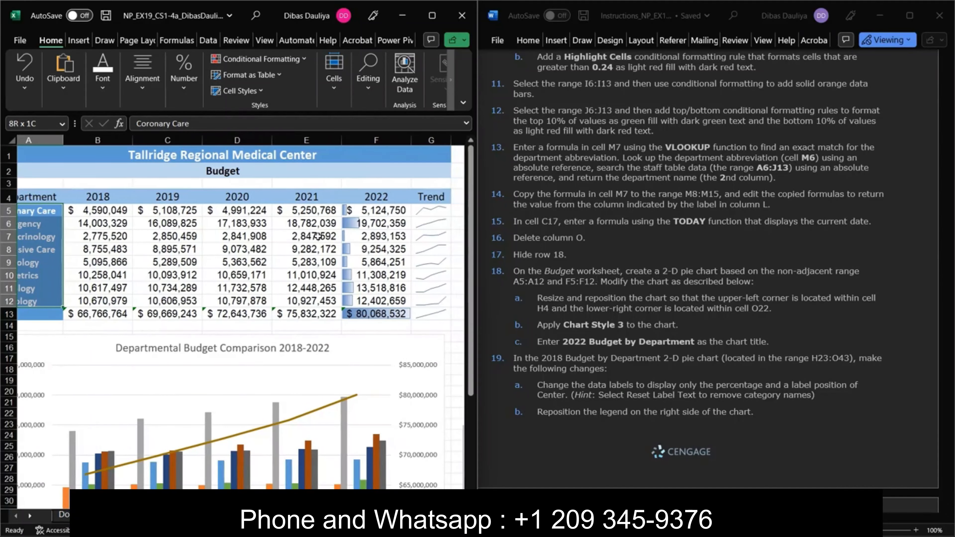
ctrl+click(388, 212)
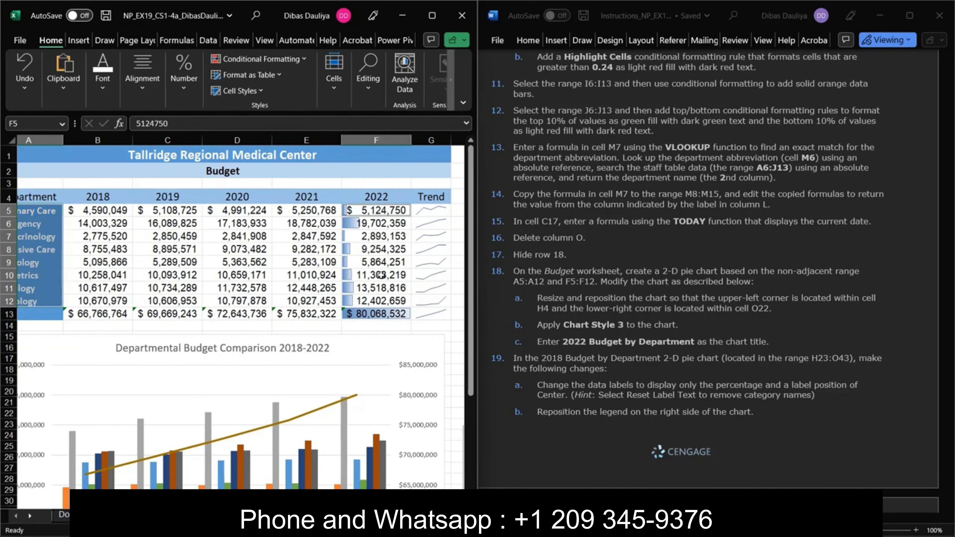
shift+click(374, 301)
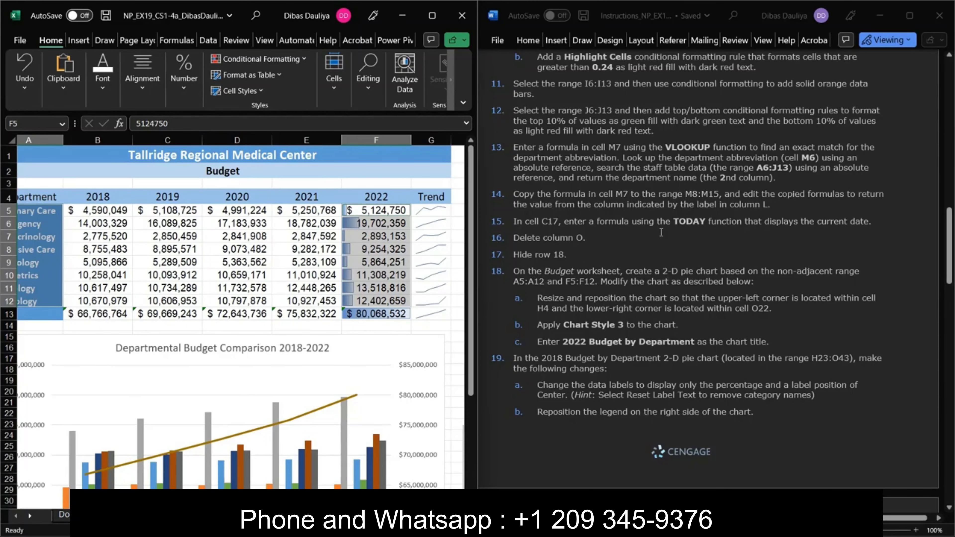
Insert a 2-D pie chart from the selected ranges in the maximized workbook, then return the window beside the instructions
click(433, 16)
click(92, 39)
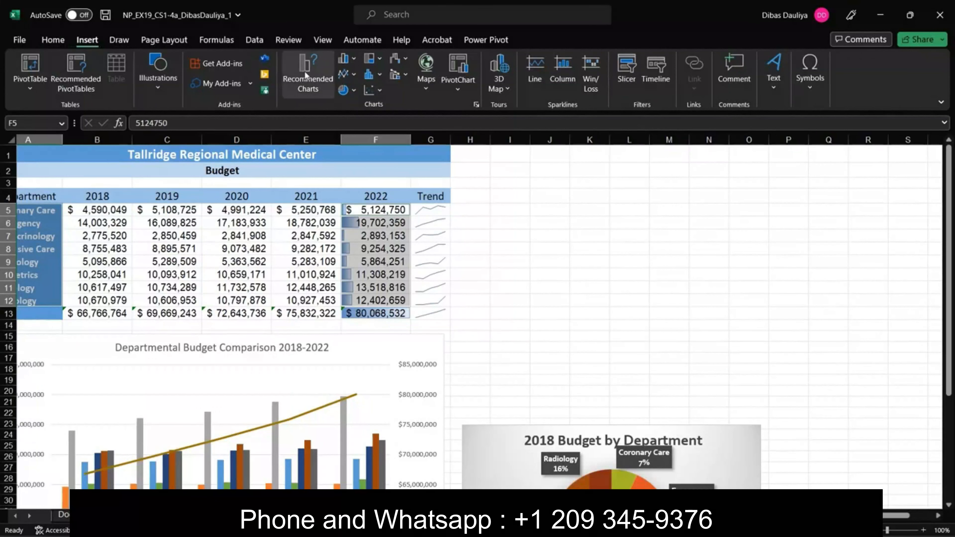
click(354, 91)
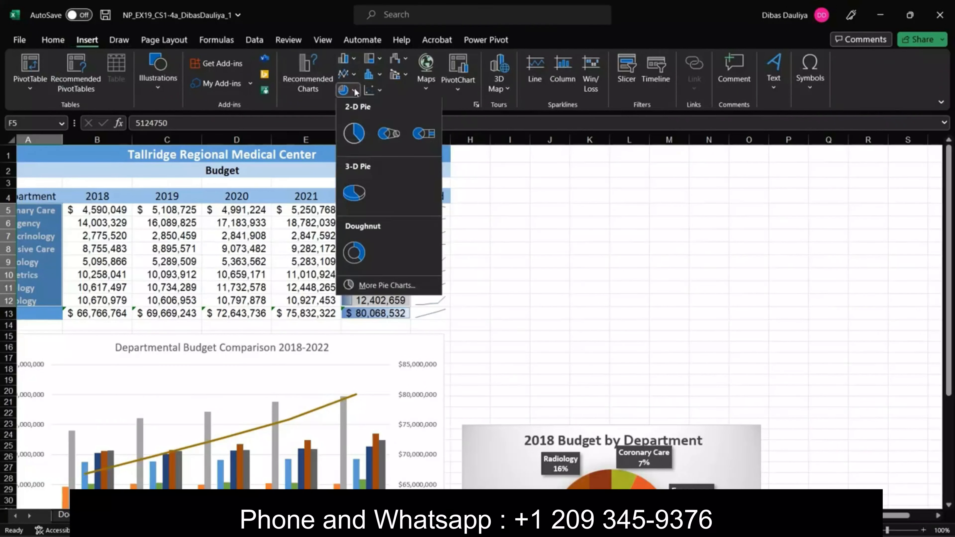
click(353, 133)
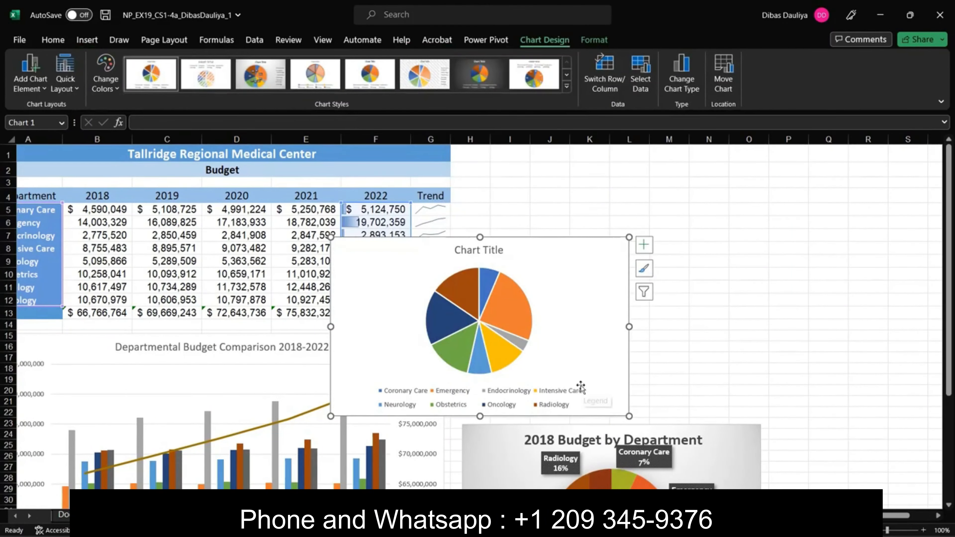
key(super+Left)
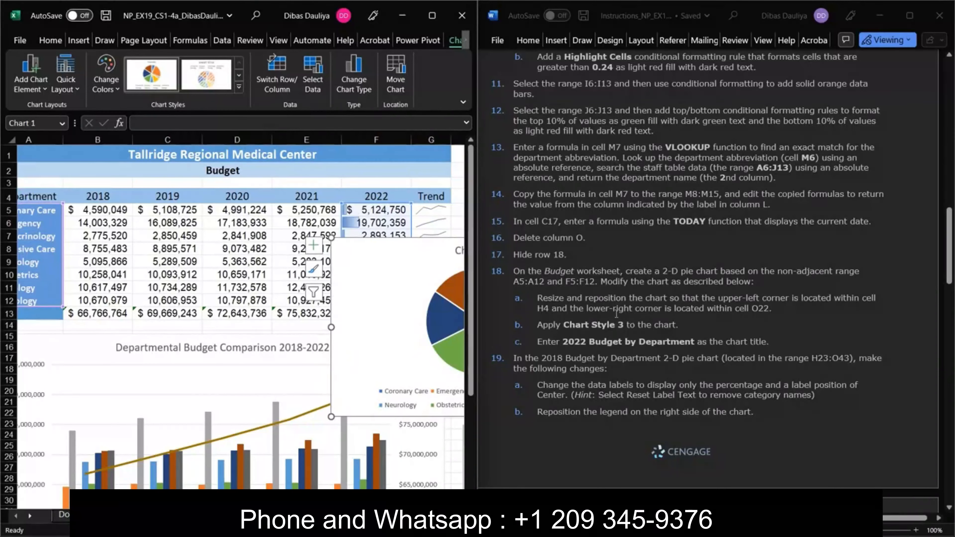